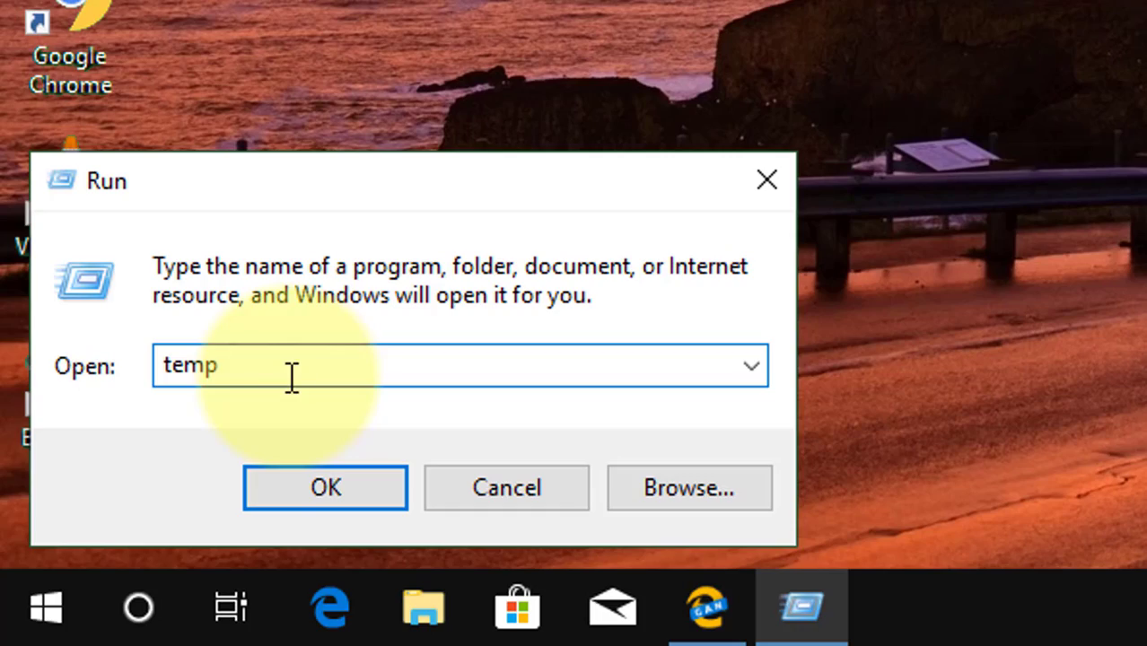
Step: Open the Windows temp folder and permanently delete all its contents, granting administrator permission for all current items, and close the folder
click(354, 492)
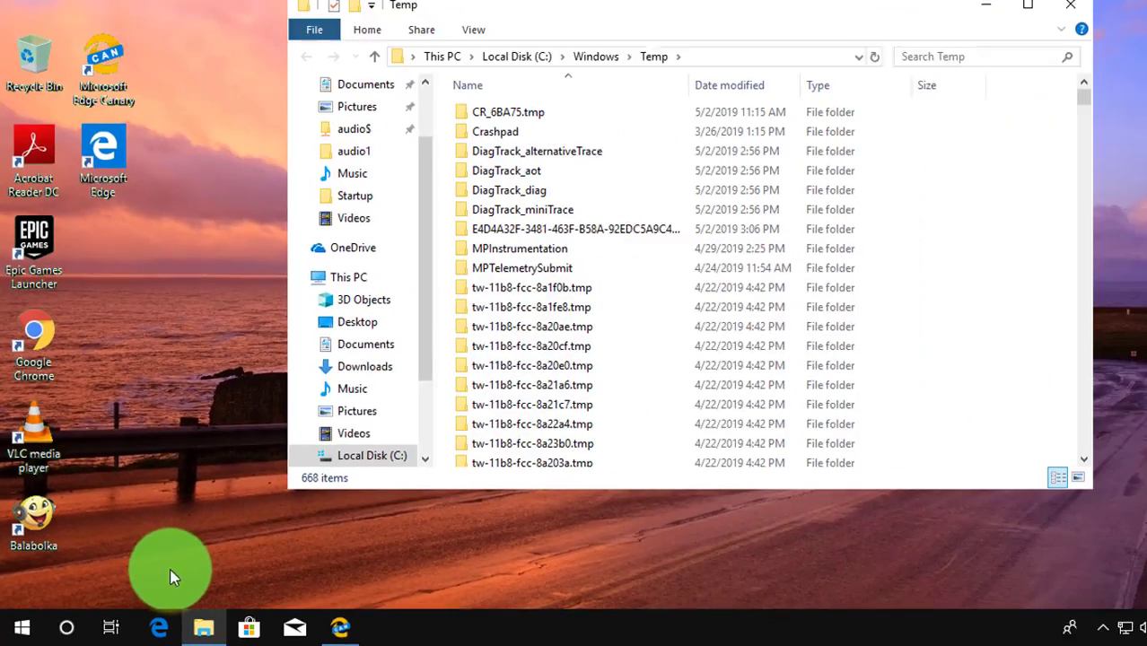
click(736, 345)
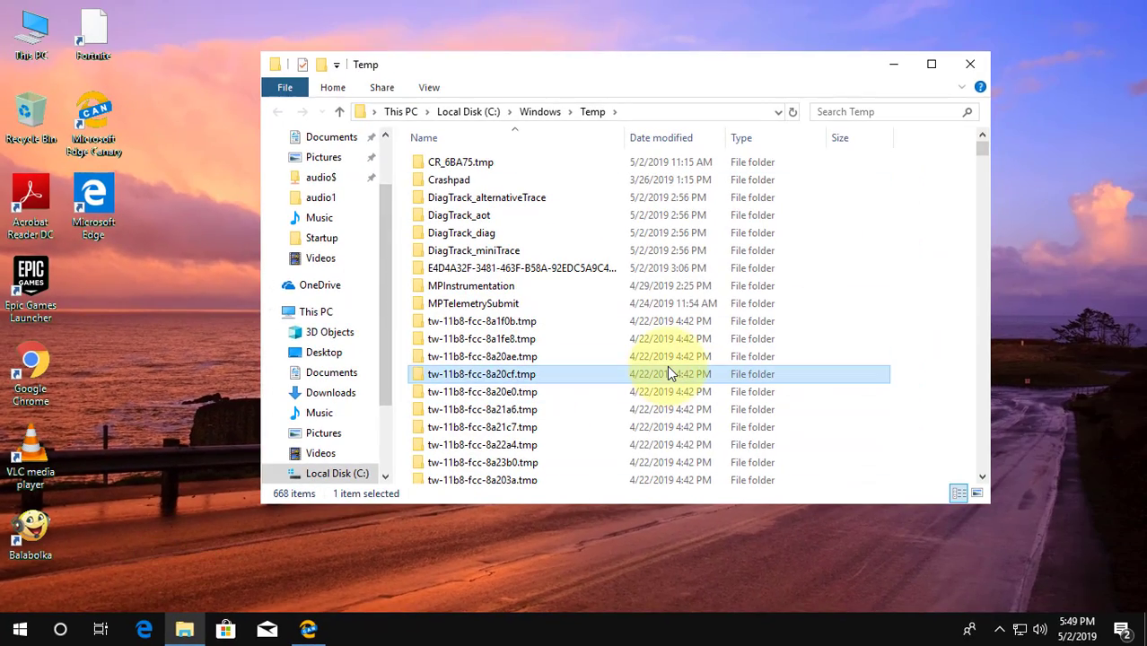
key(ctrl+a)
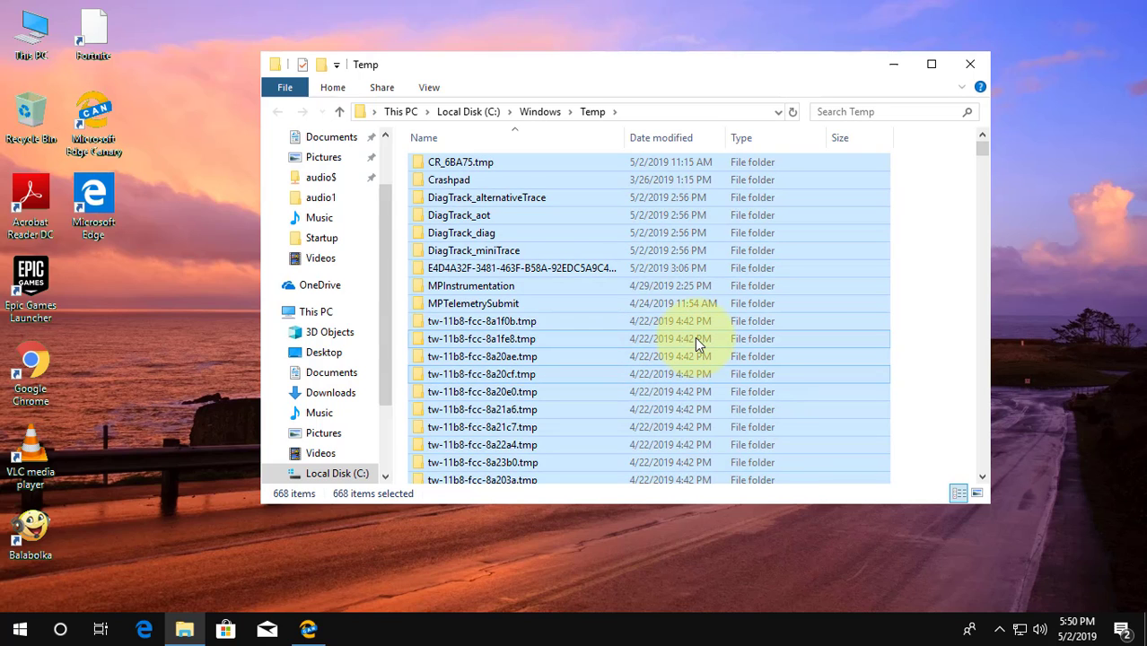
right_click(695, 339)
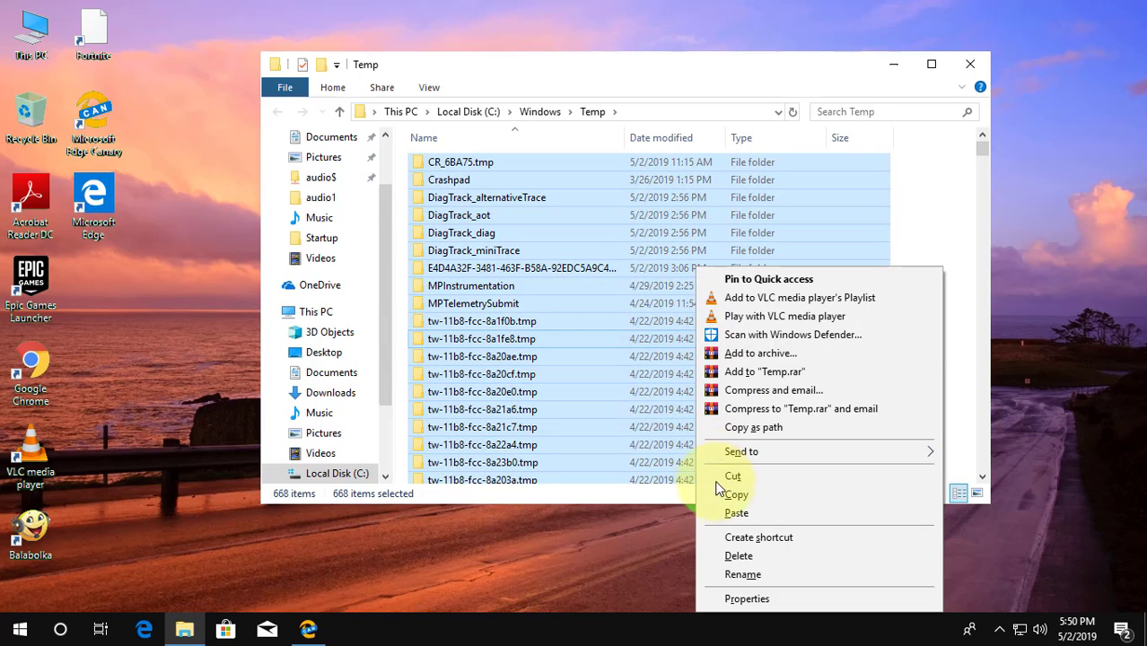
click(753, 556)
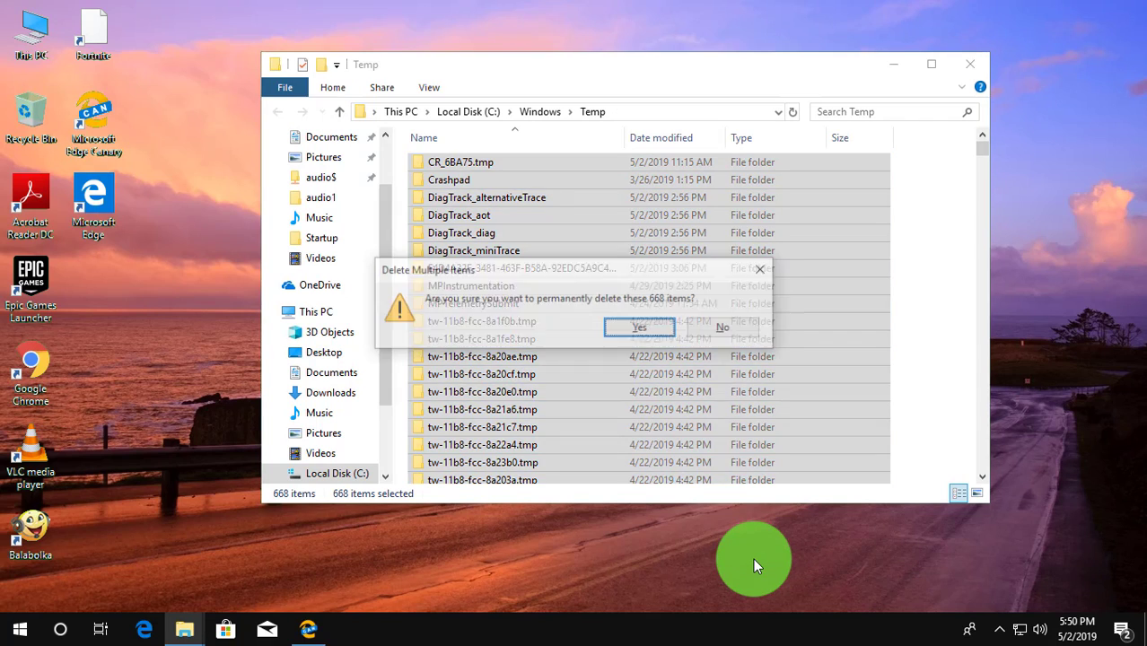
click(640, 329)
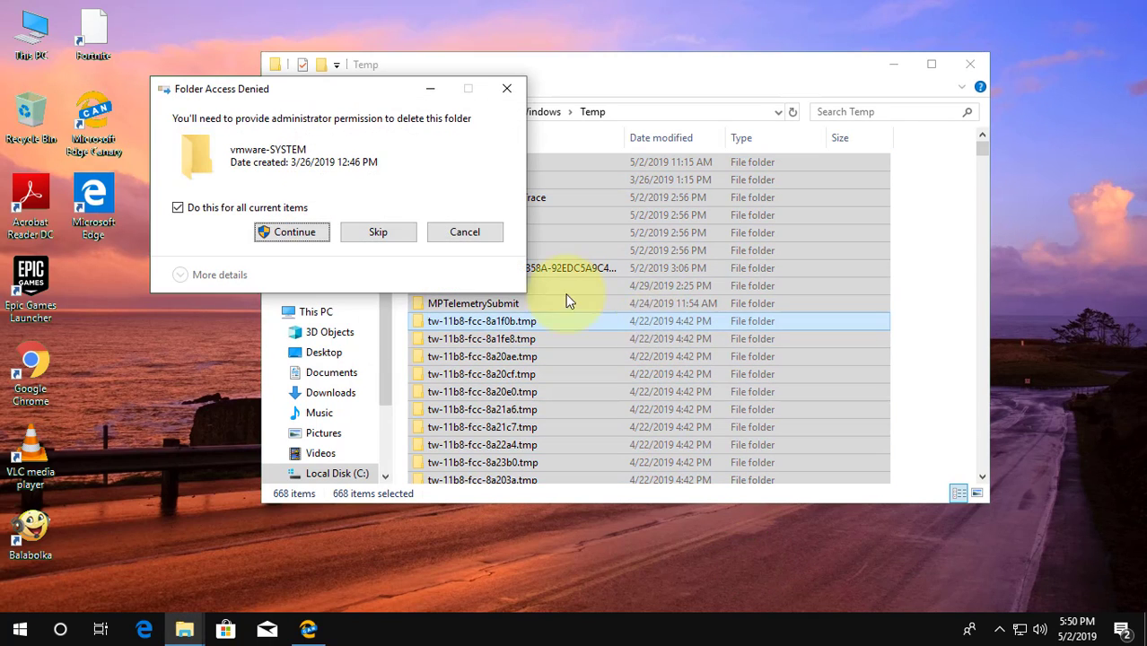
click(308, 234)
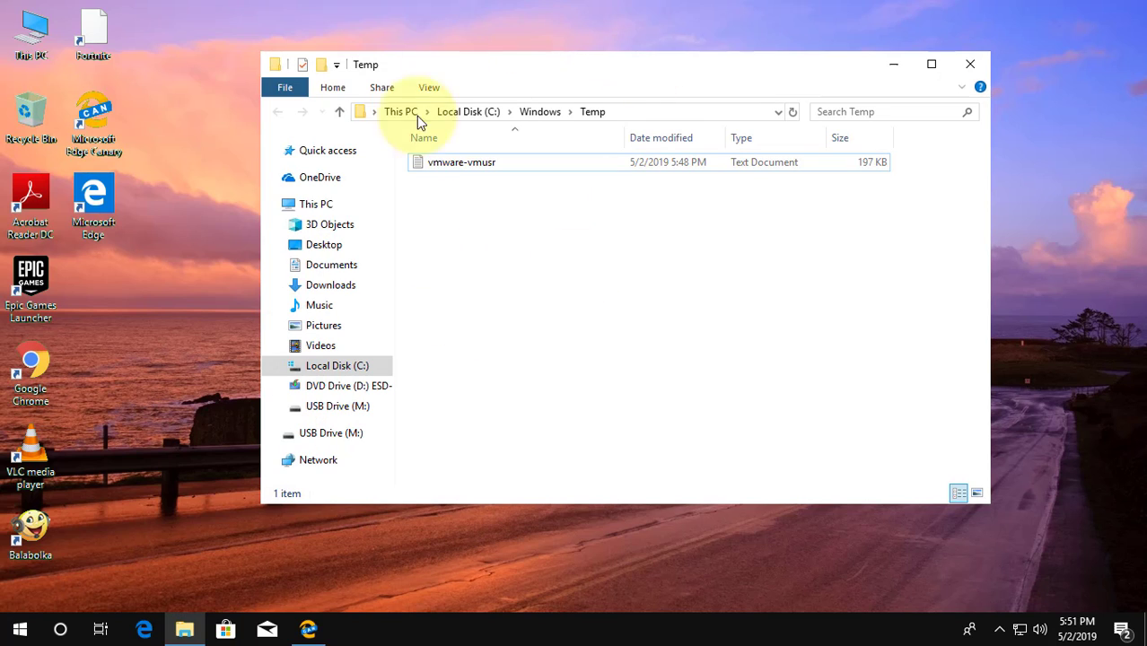
click(968, 68)
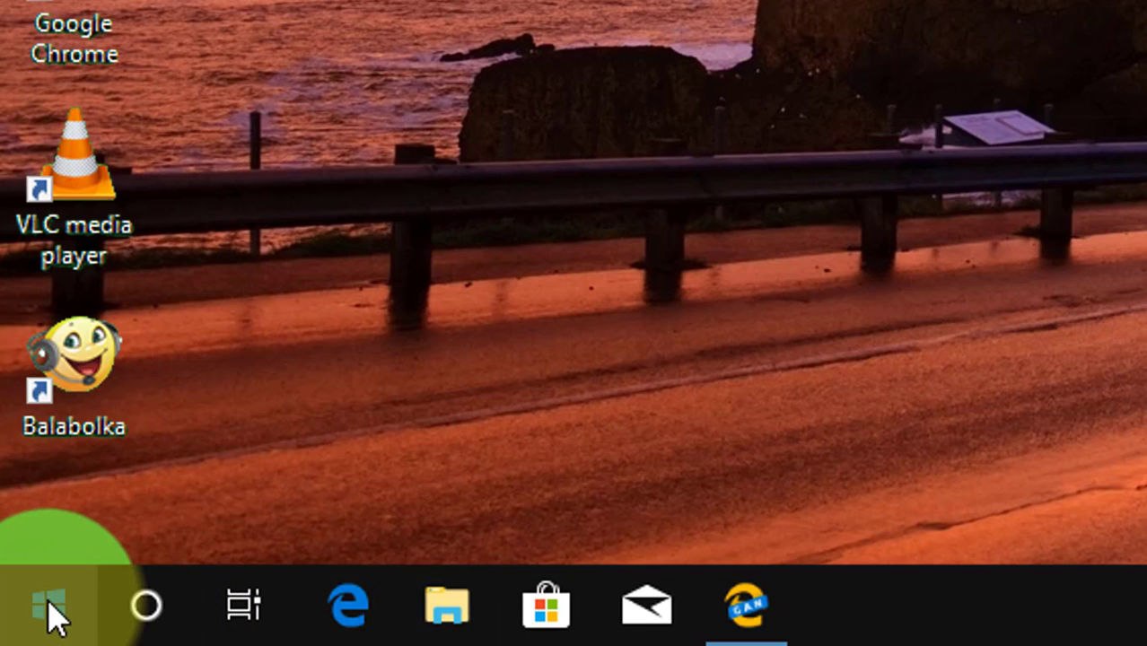
Step: Run the %temp% command to open the user's local temporary files folder
right_click(54, 618)
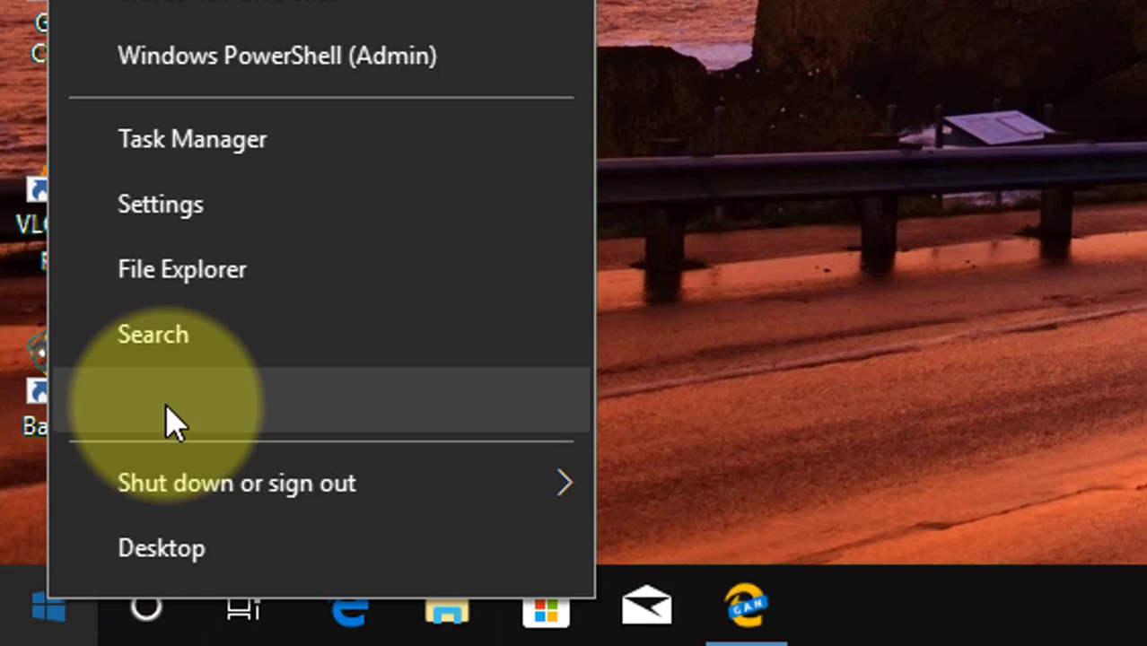
click(165, 404)
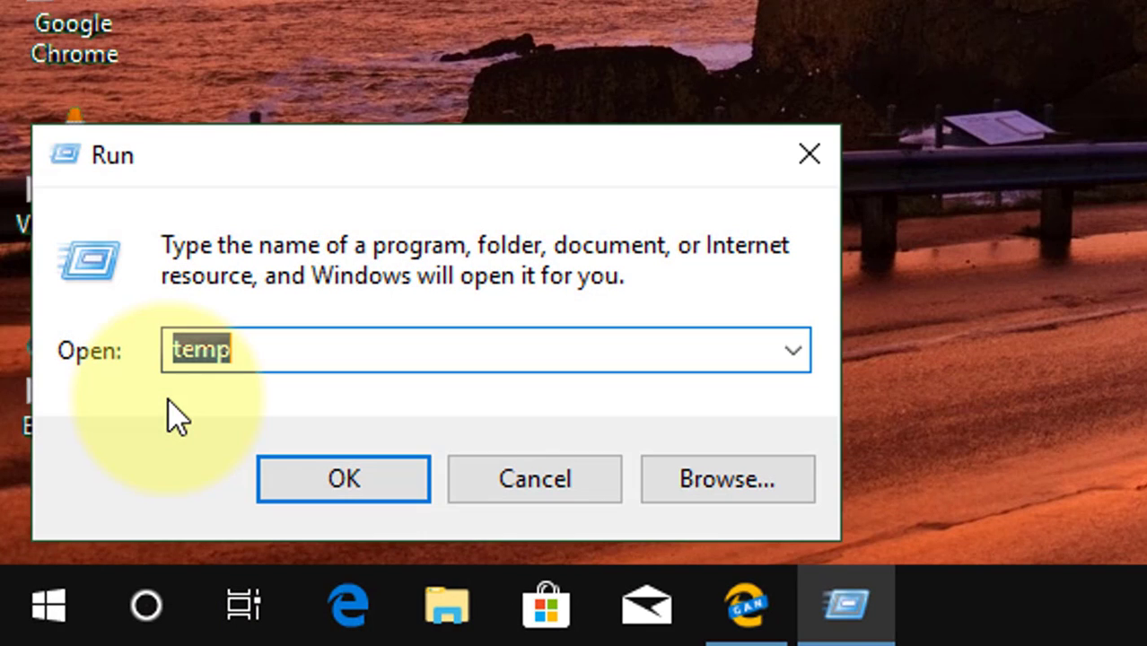
text(%temp)
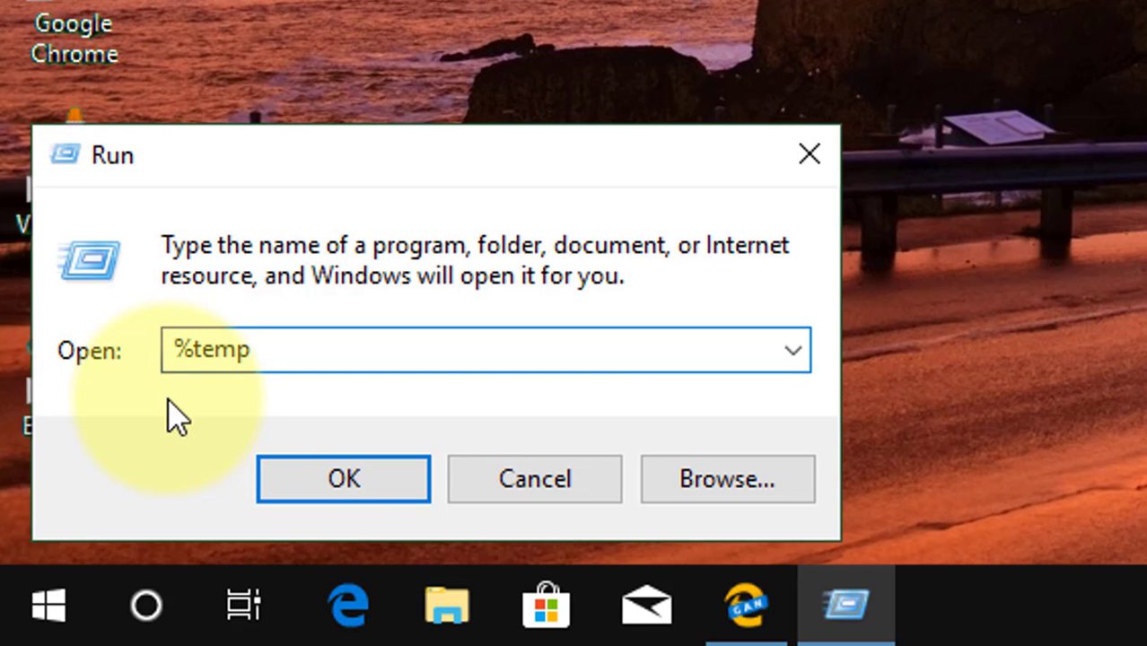
text(%)
Step: Permanently delete all items in the user's AppData Temp folder, dismiss the deletion progress, and close the folder
key(ctrl+a)
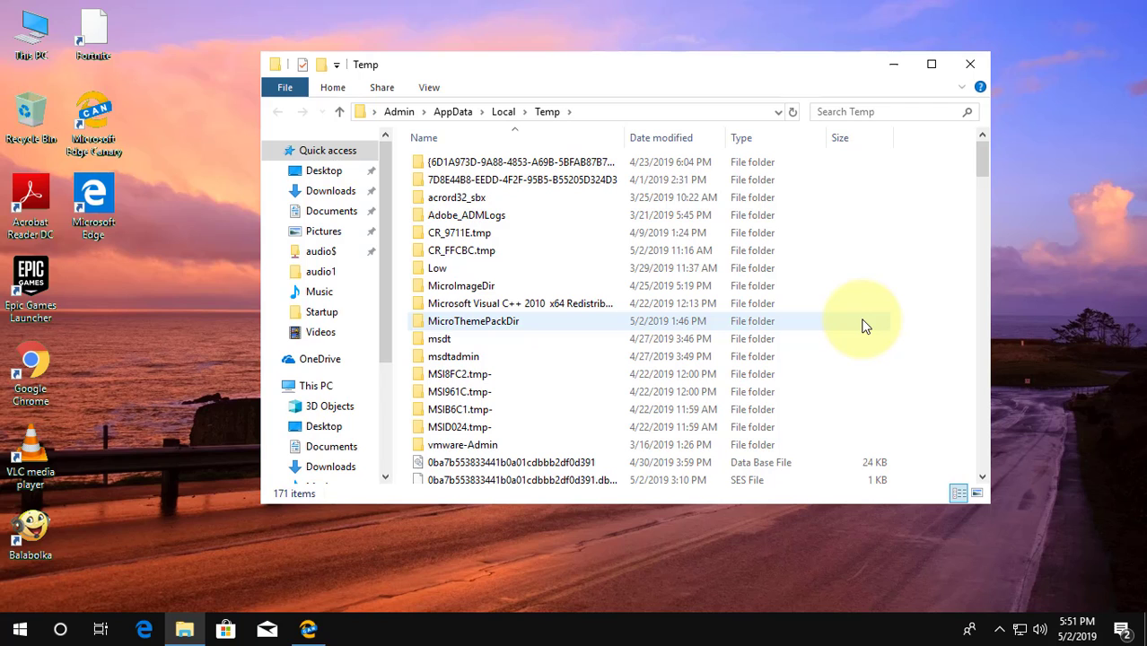
key(ctrl+a)
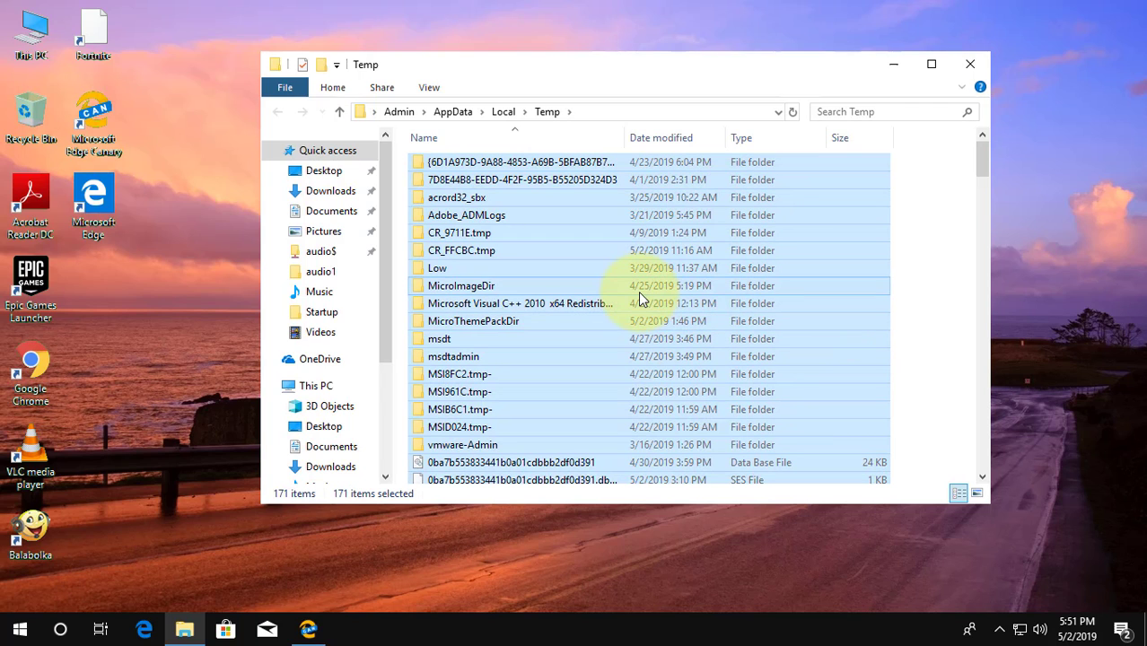
right_click(639, 290)
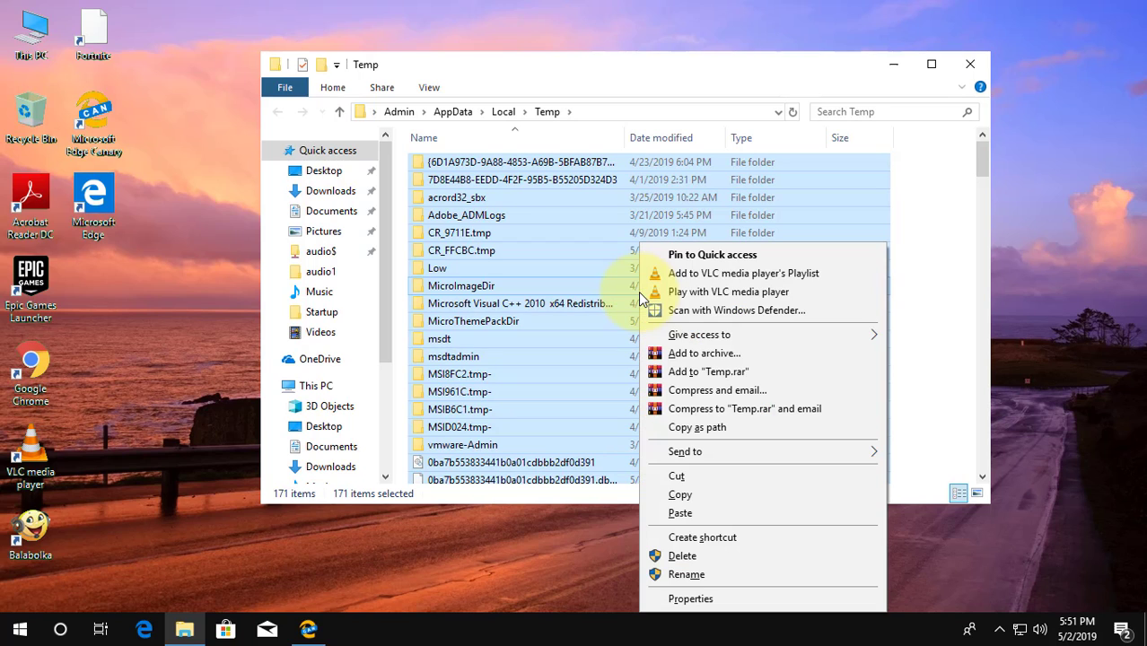
click(688, 556)
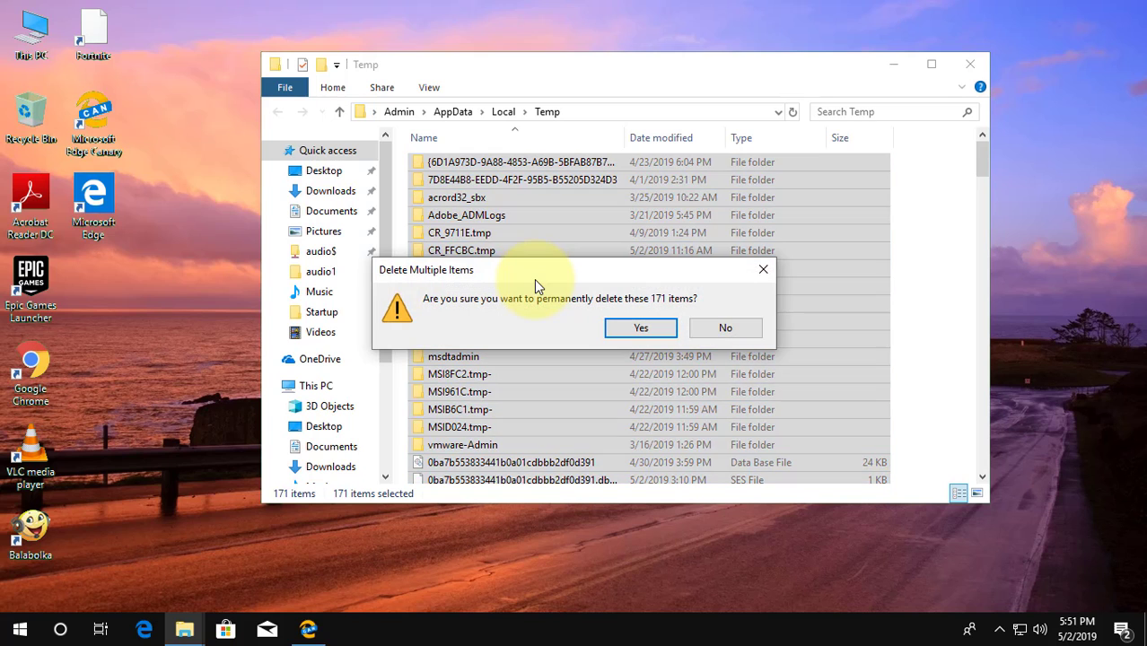
click(639, 329)
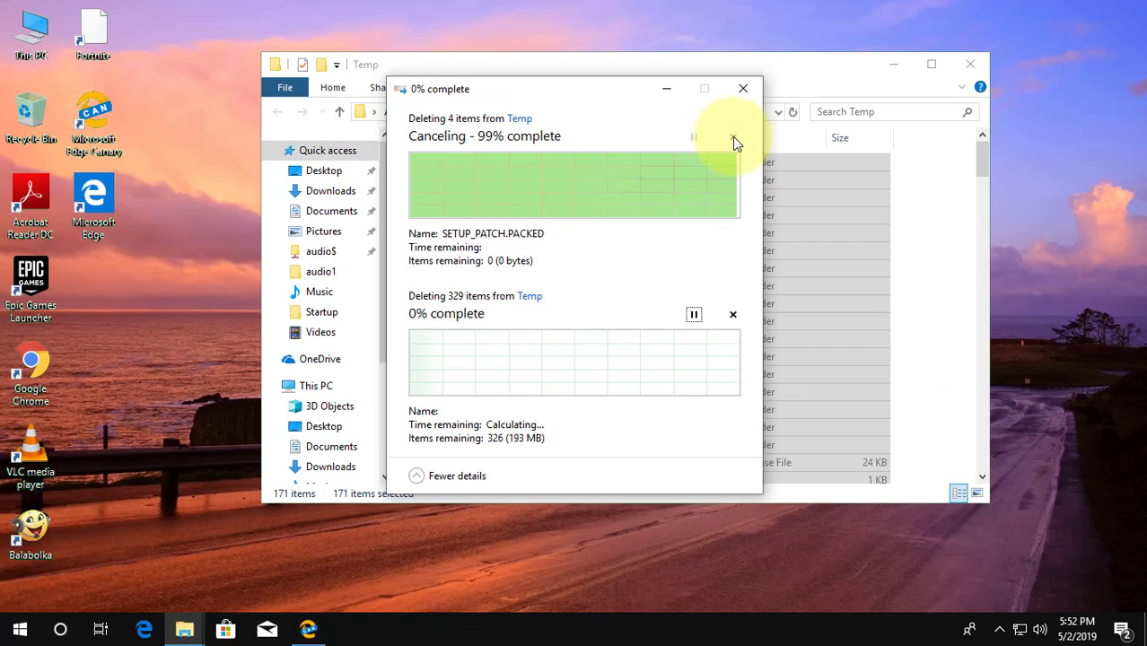
click(743, 93)
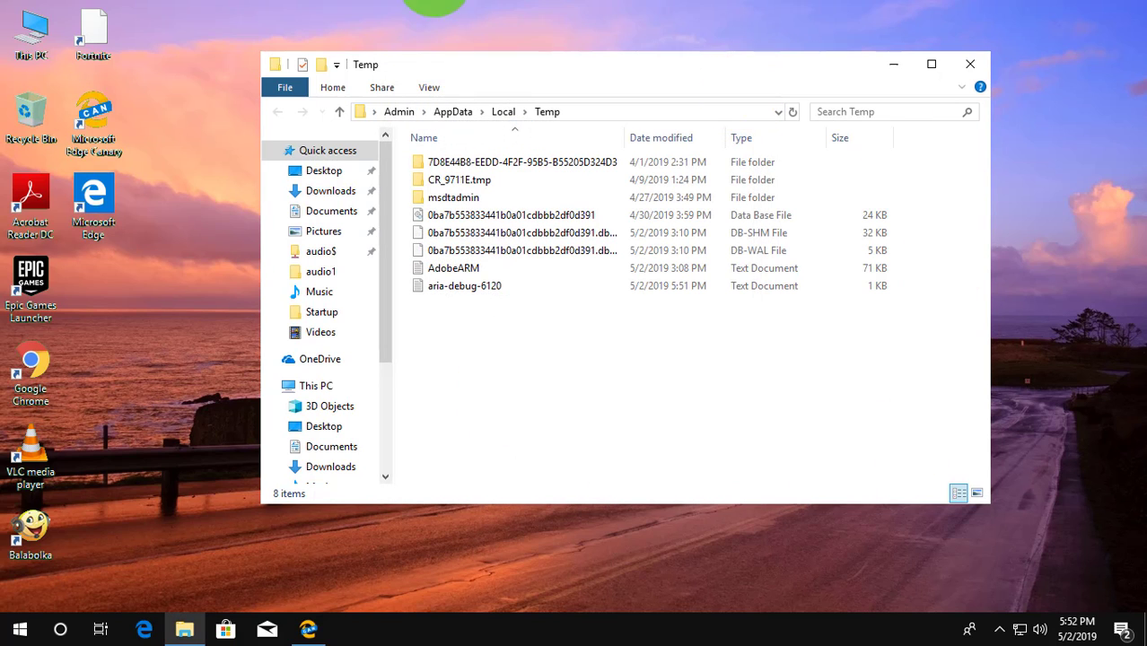
click(969, 63)
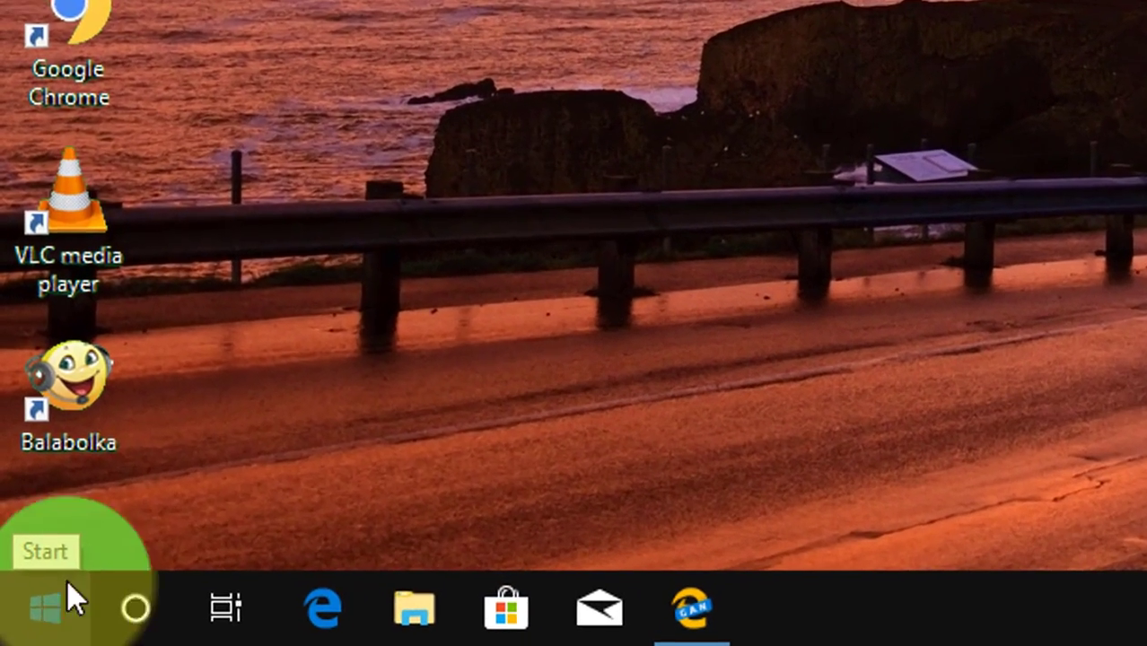
Step: Run the prefetch command and grant permanent access to the Prefetch folder
right_click(26, 625)
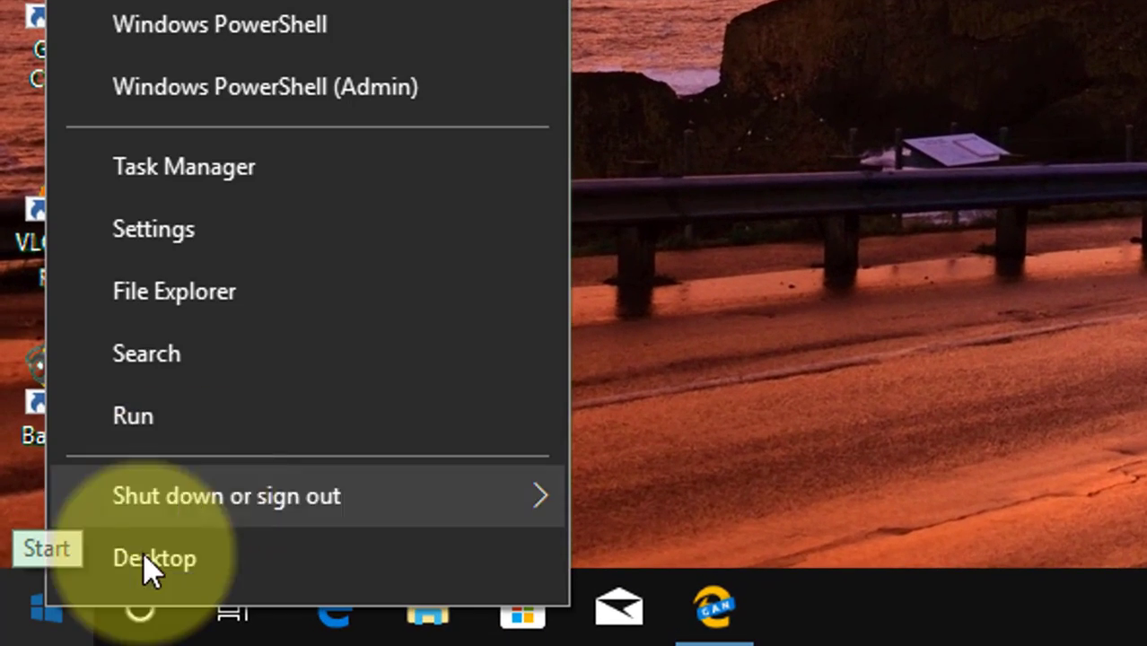
click(132, 524)
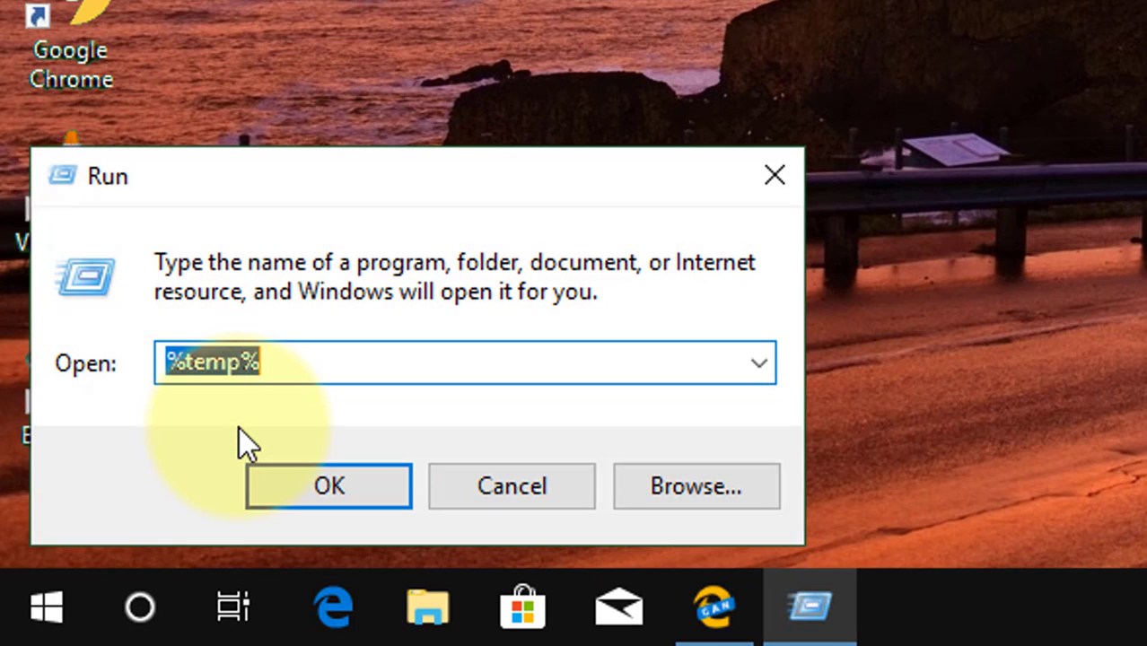
text(pre)
key(BackSpace)
key(BackSpace)
key(BackSpace)
text(p)
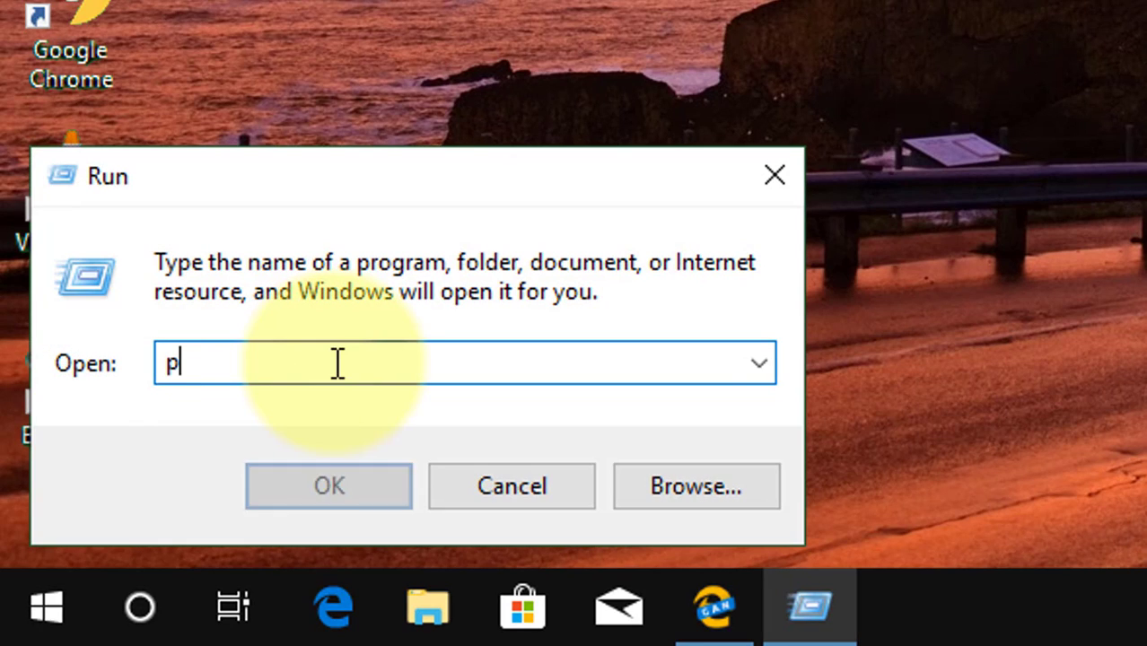
text(refe)
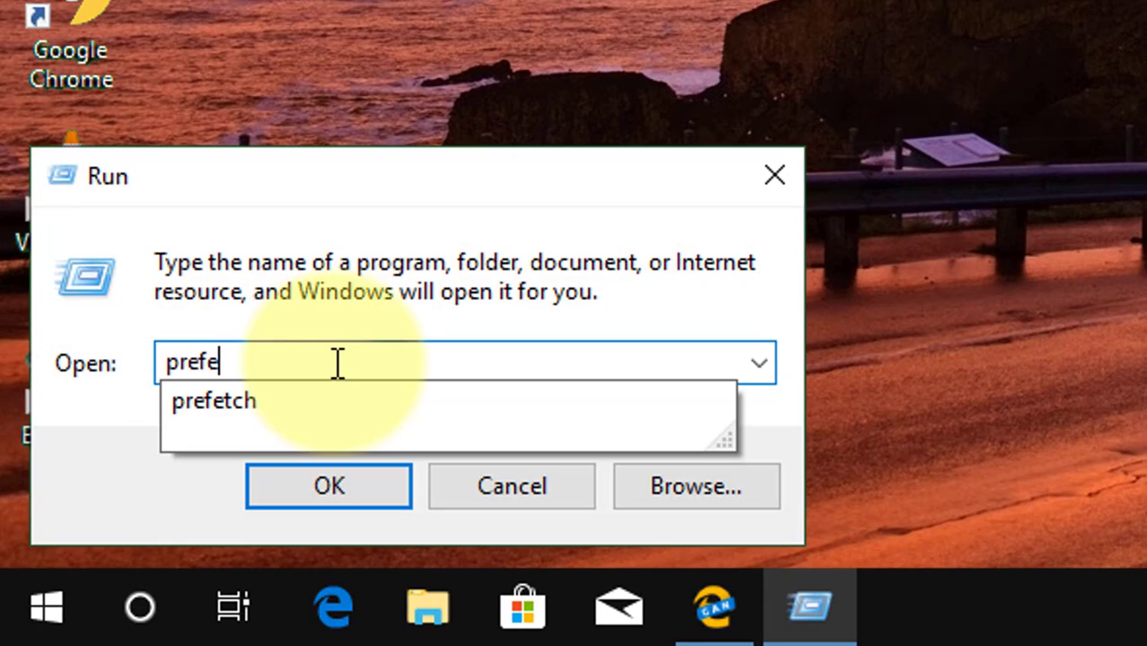
text(tch)
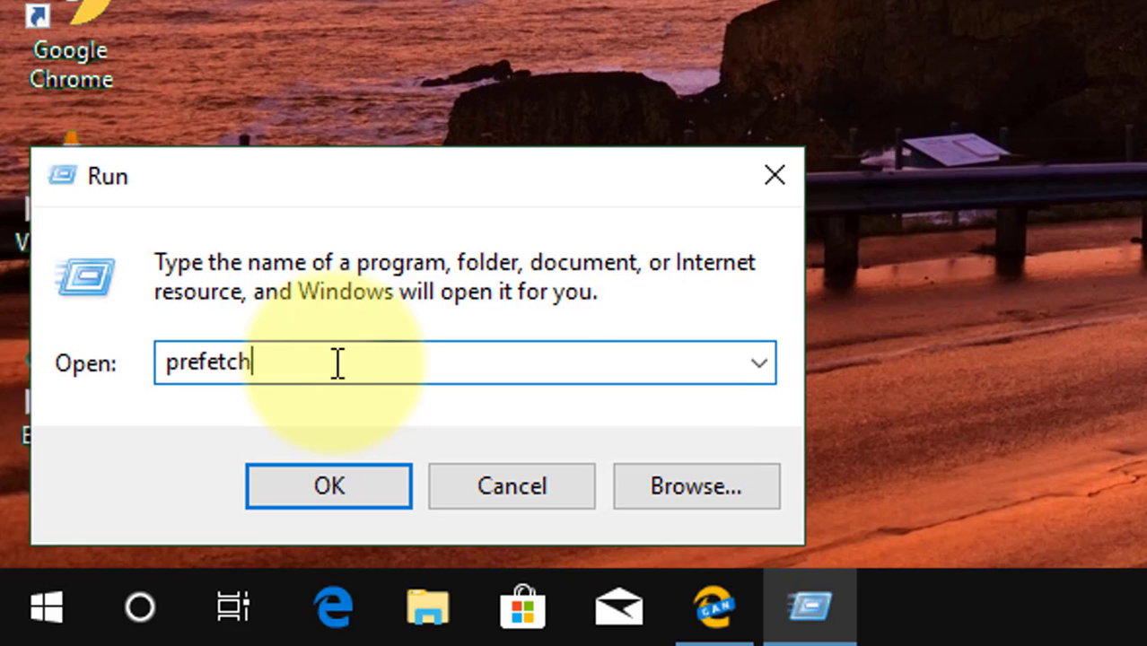
click(386, 485)
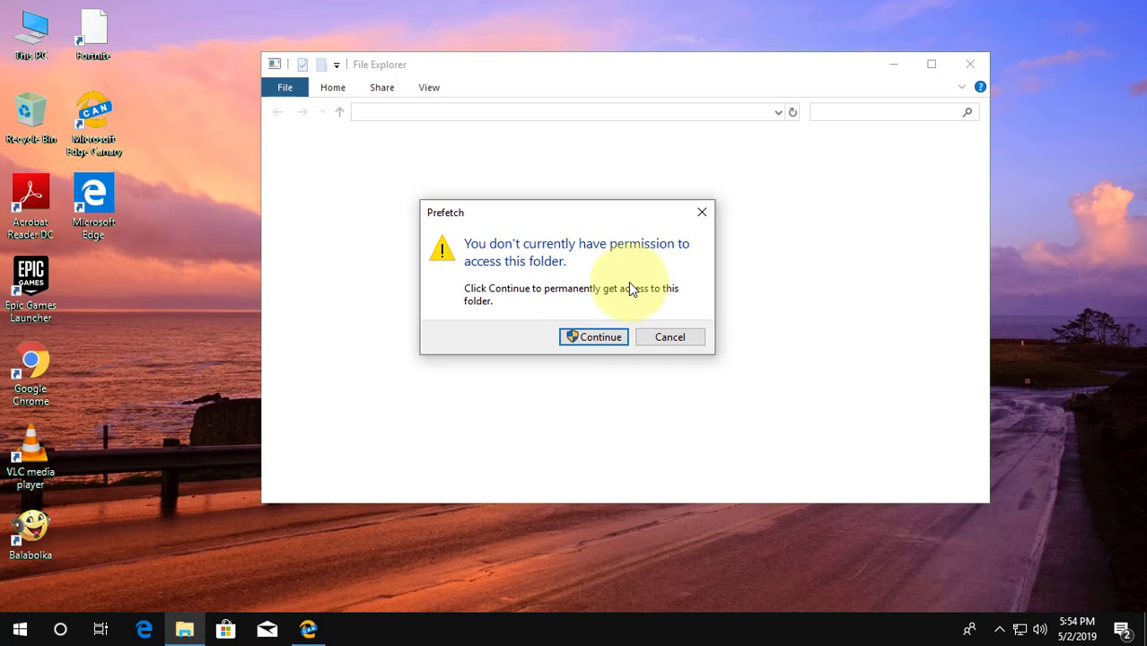
click(572, 332)
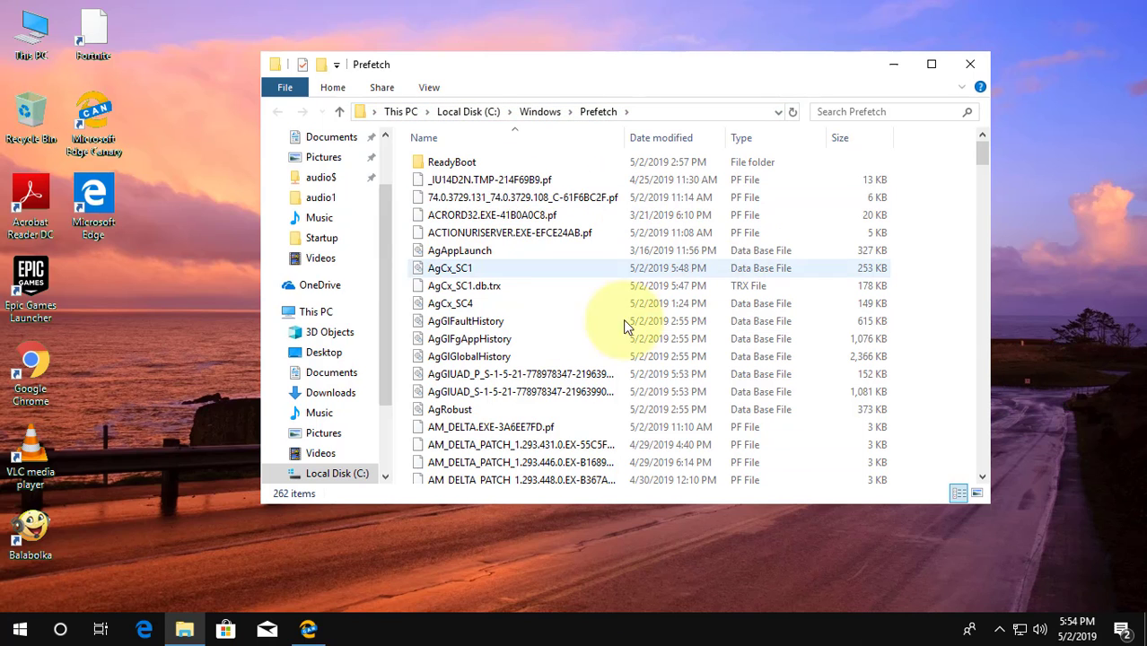
Step: Delete all items in the Prefetch folder and close its window
scroll(591, 300, down, 10)
scroll(743, 355, up, 10)
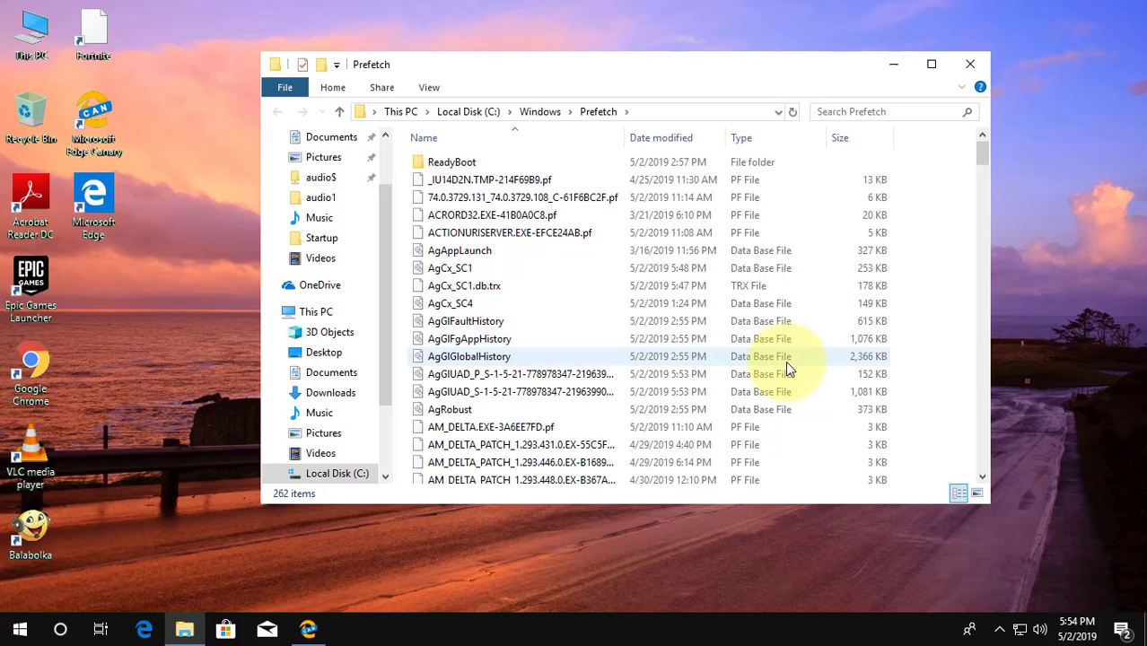
key(ctrl+a)
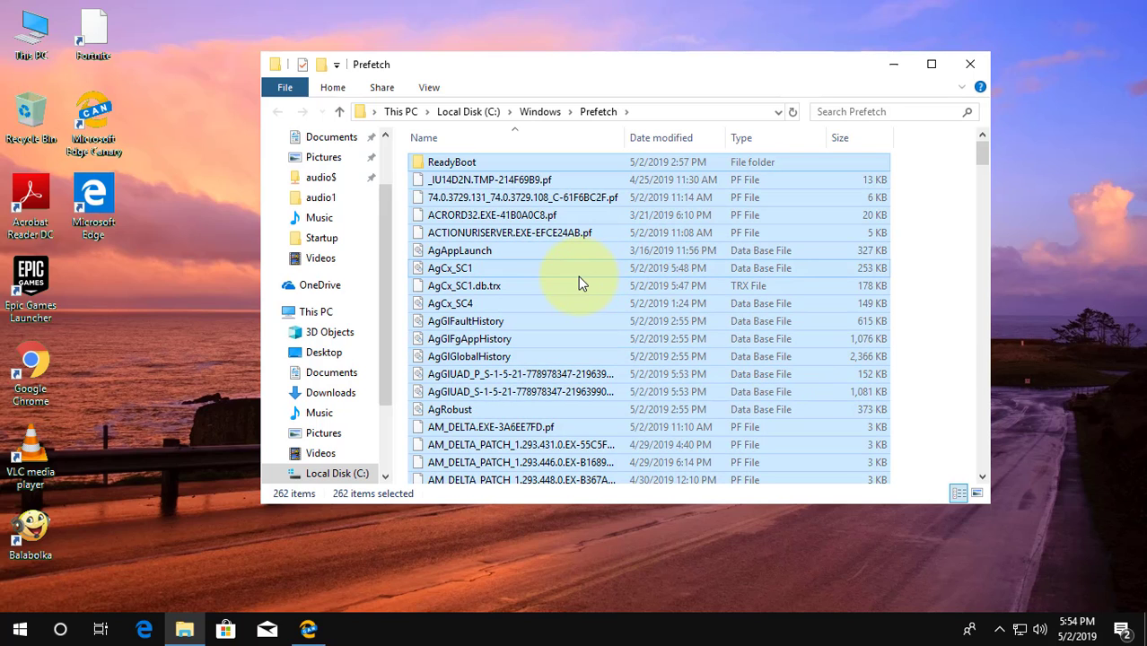
right_click(576, 271)
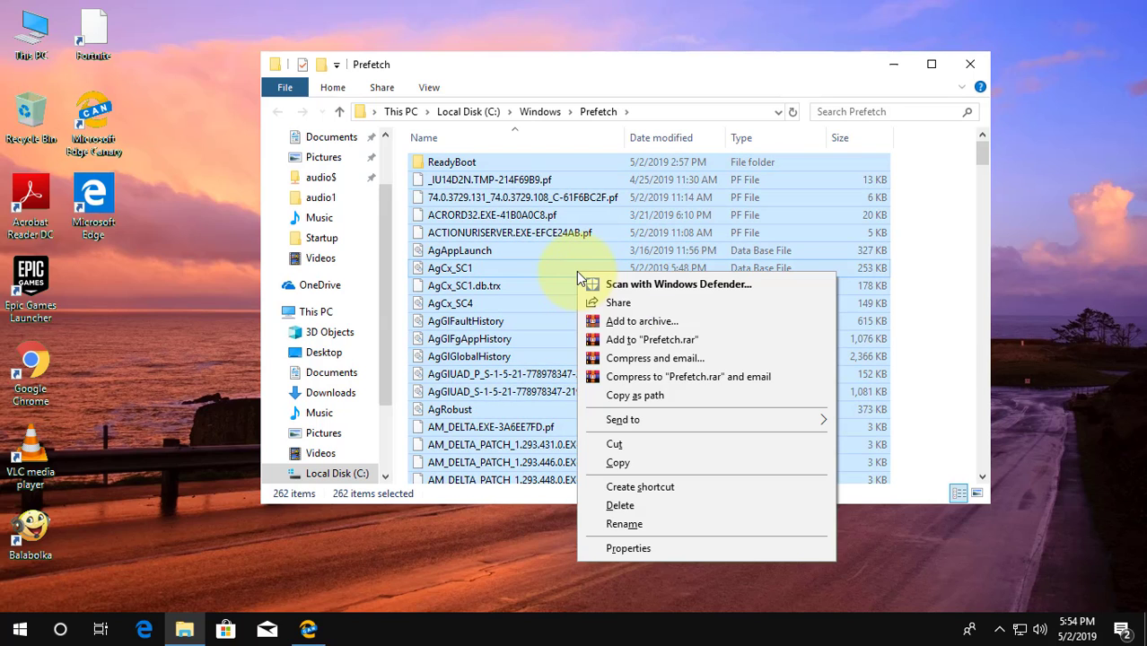
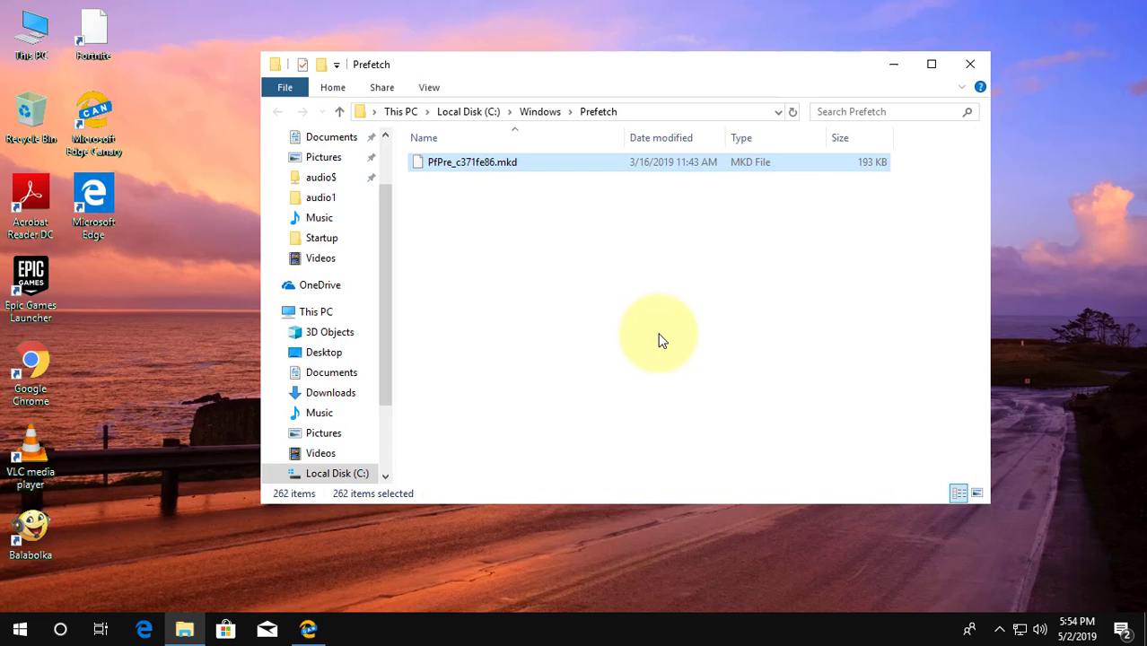
click(538, 447)
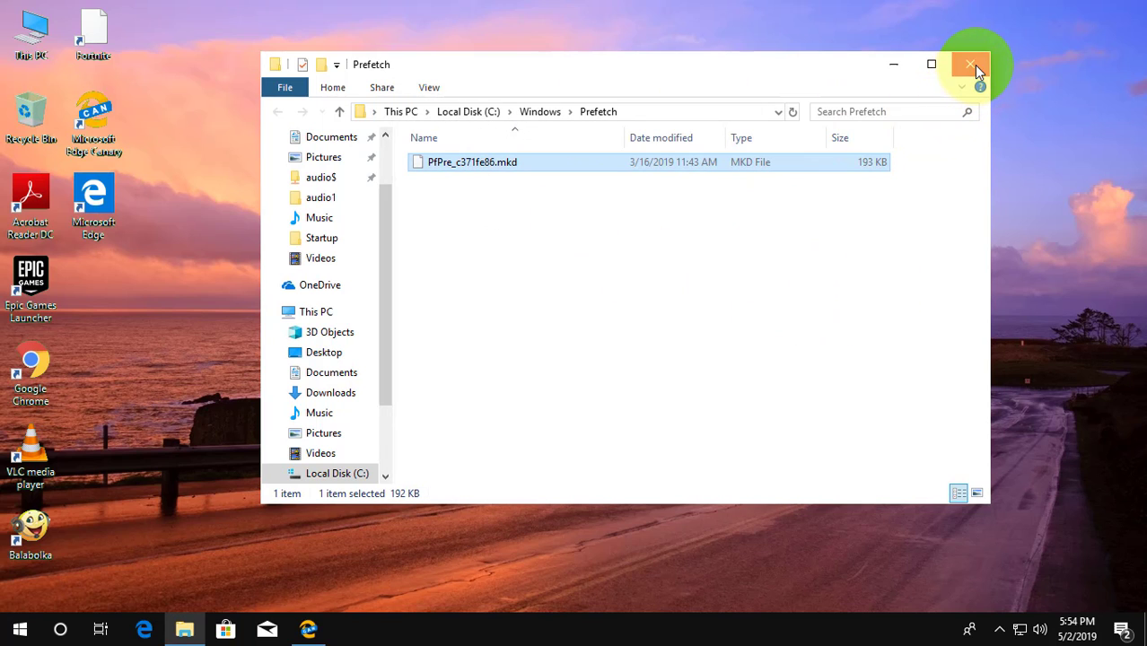
click(977, 69)
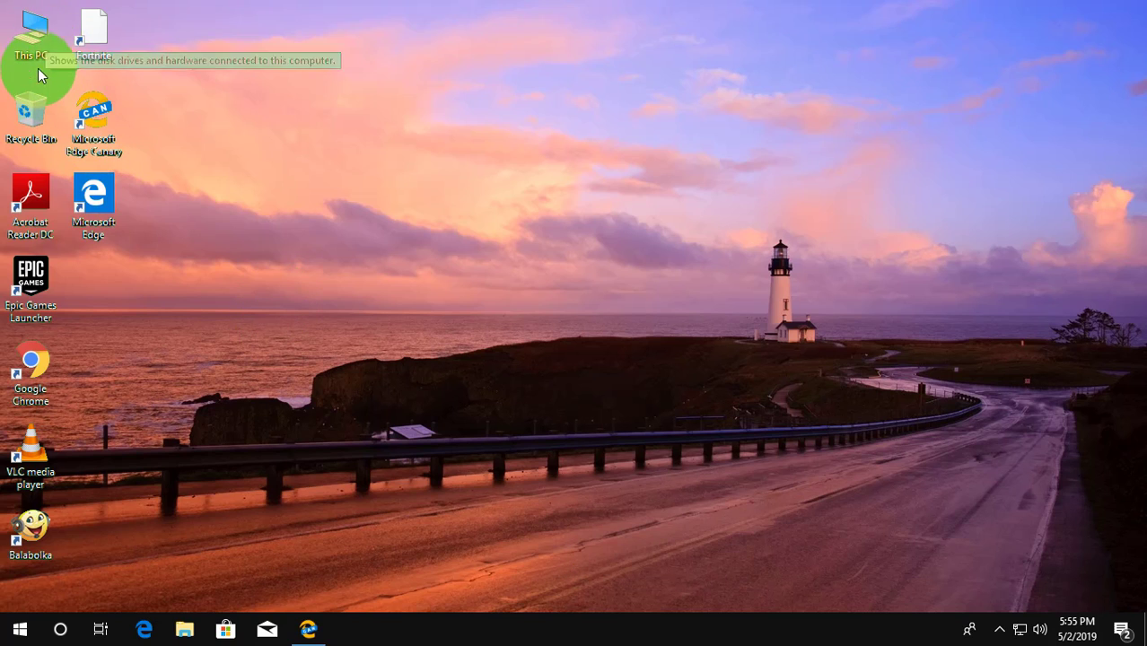
Step: Browse from This PC to the Windows folder on Local Disk (C:)
double_click(47, 44)
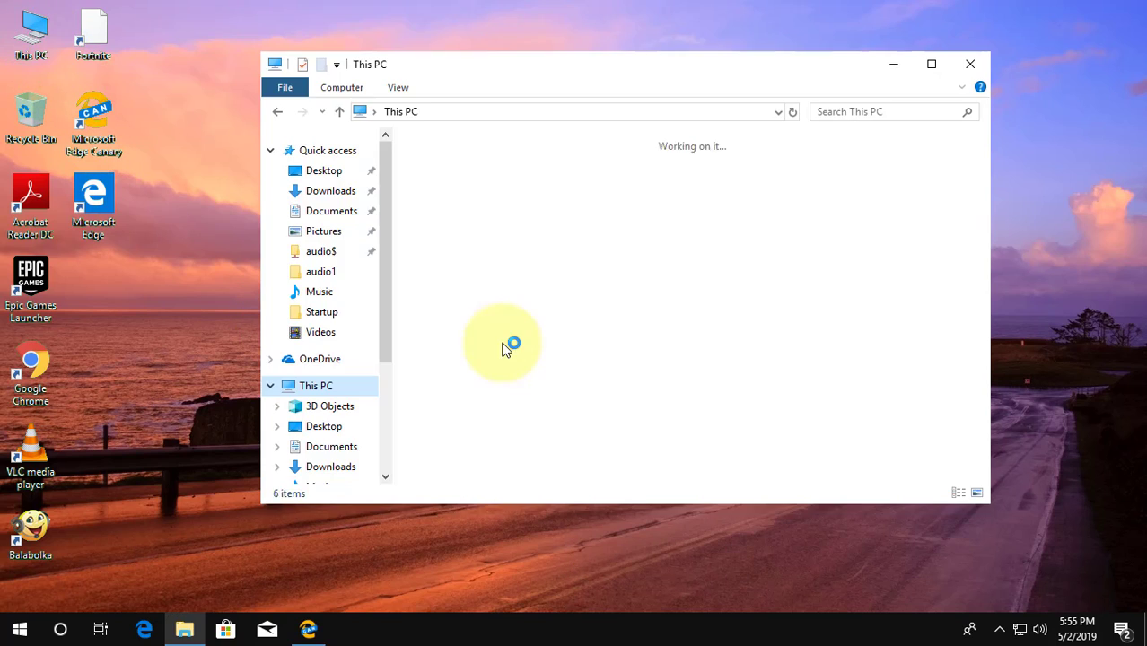
click(504, 397)
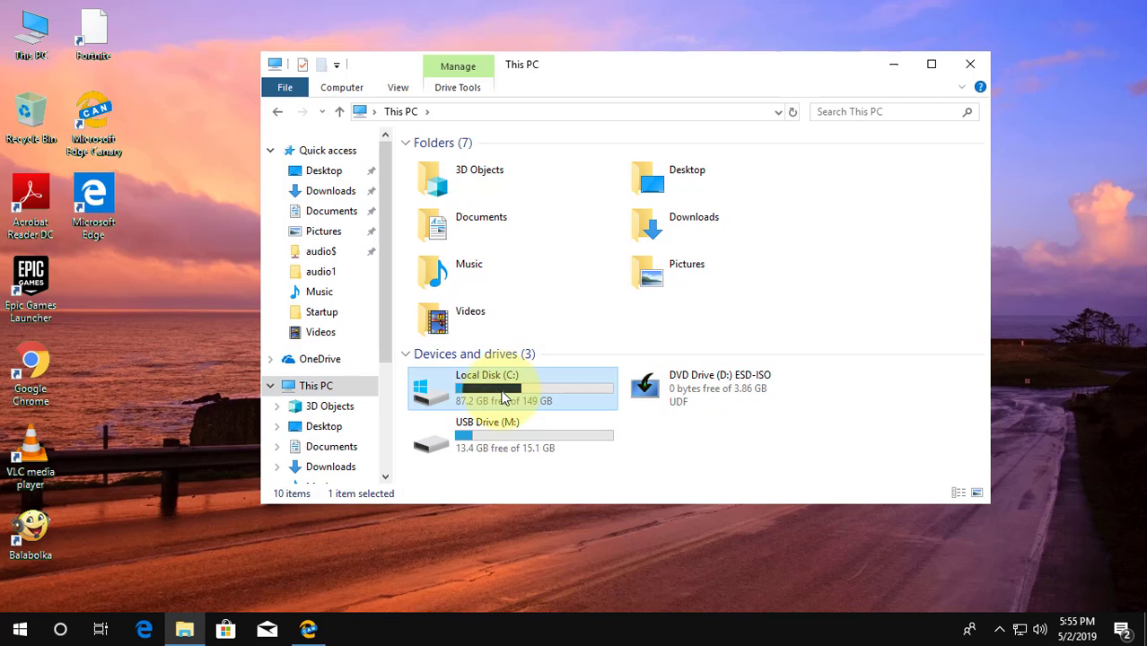
double_click(504, 398)
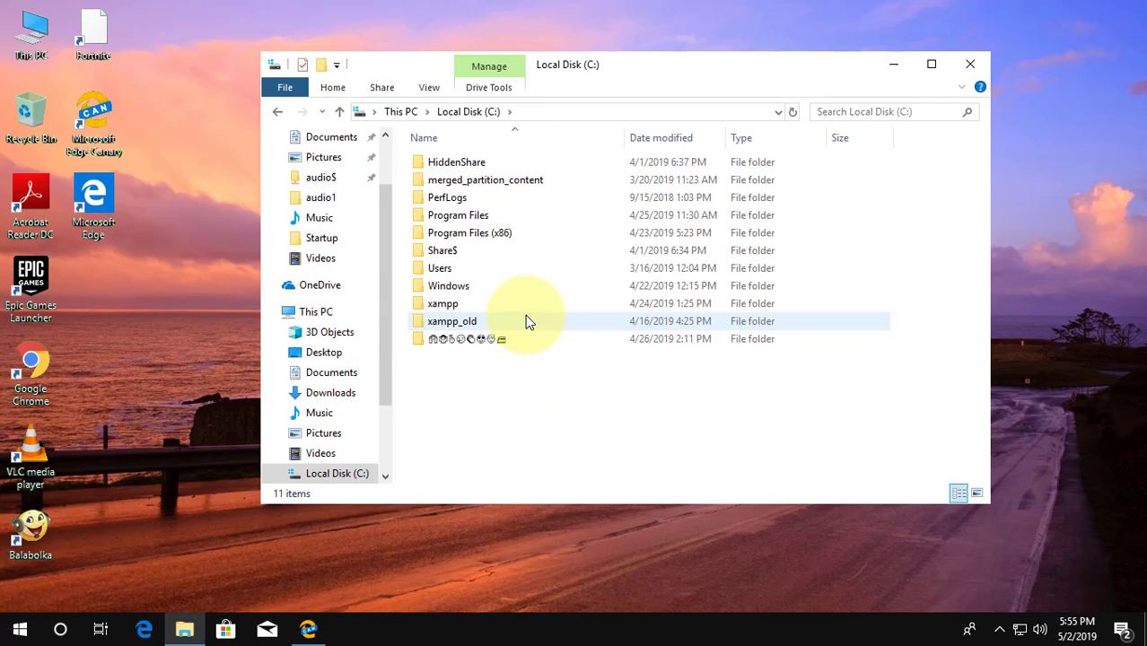
double_click(468, 287)
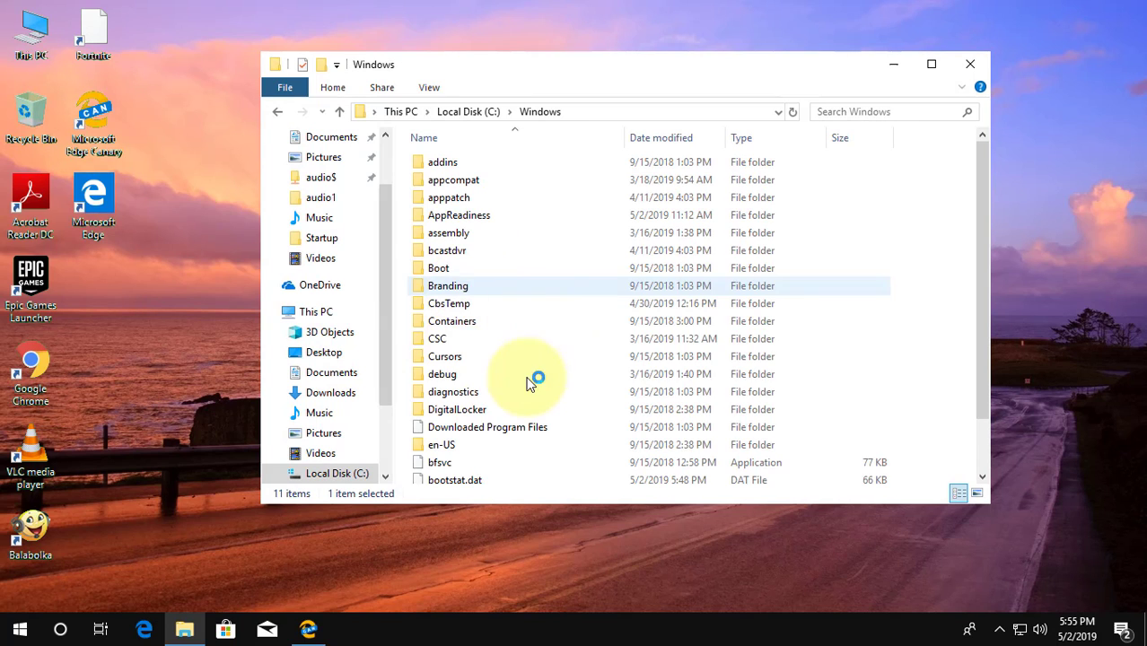
Step: Find the SoftwareDistribution folder inside the Windows folder and open it
text(system32)
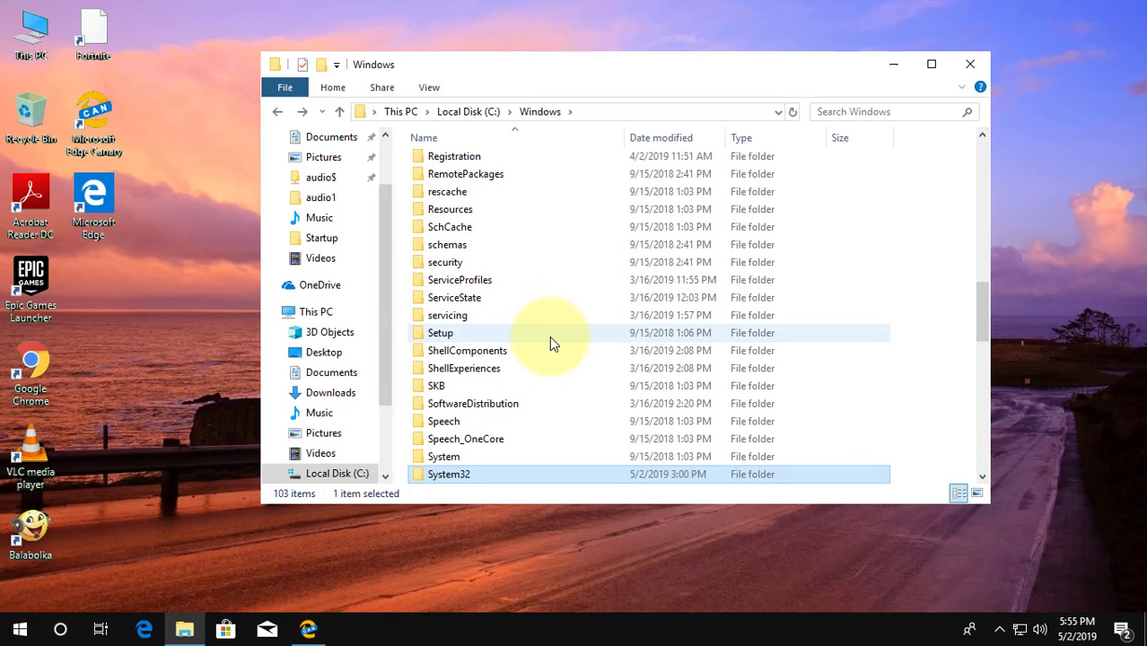
click(509, 407)
double_click(509, 405)
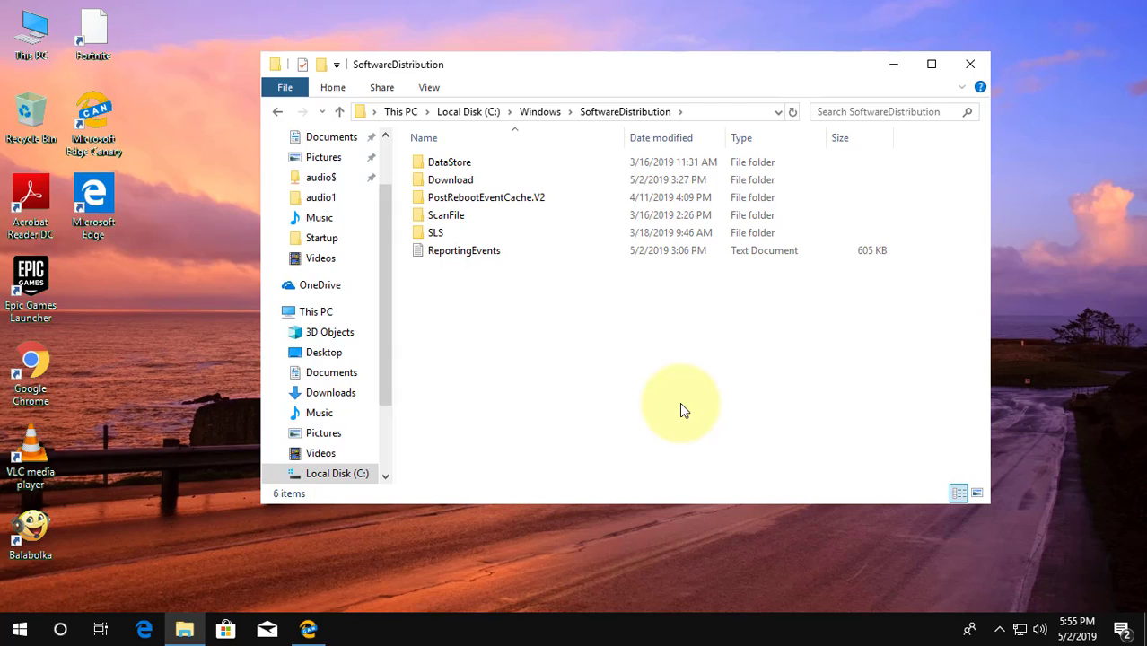
Step: Delete all items in the SoftwareDistribution folder and close its window
key(ctrl+a)
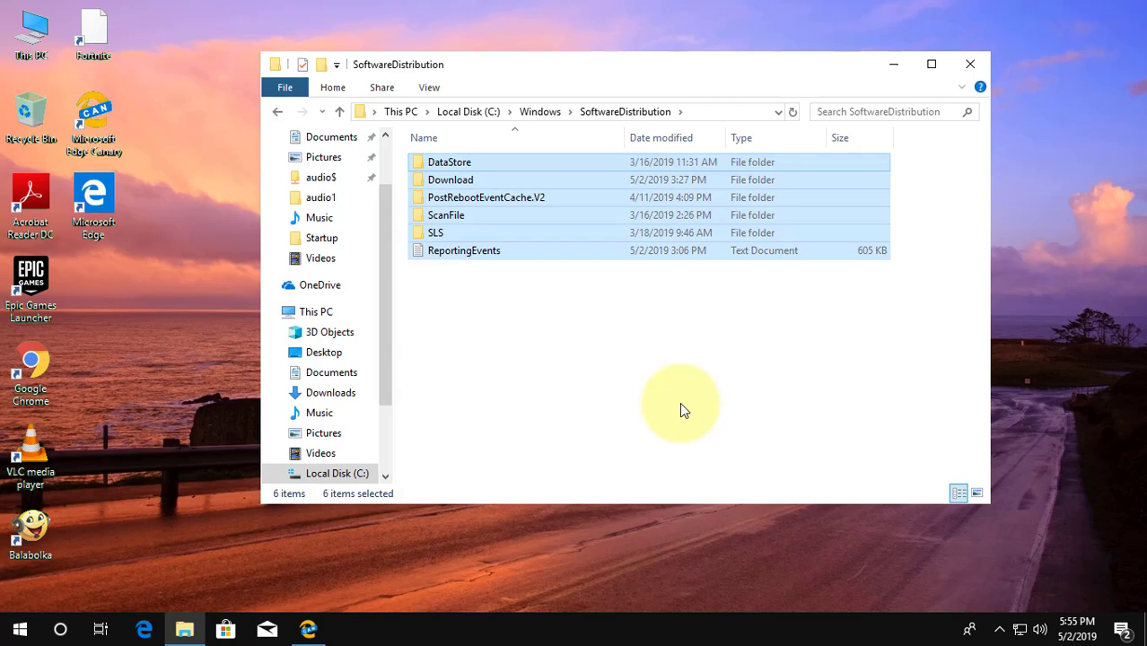
right_click(550, 176)
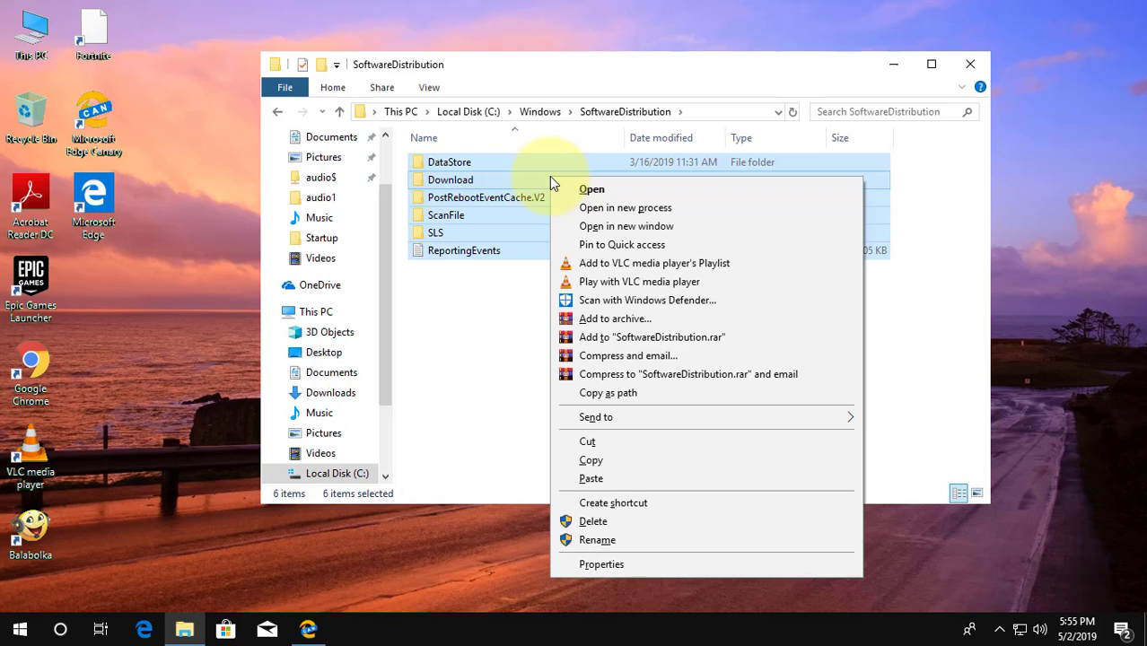
click(614, 523)
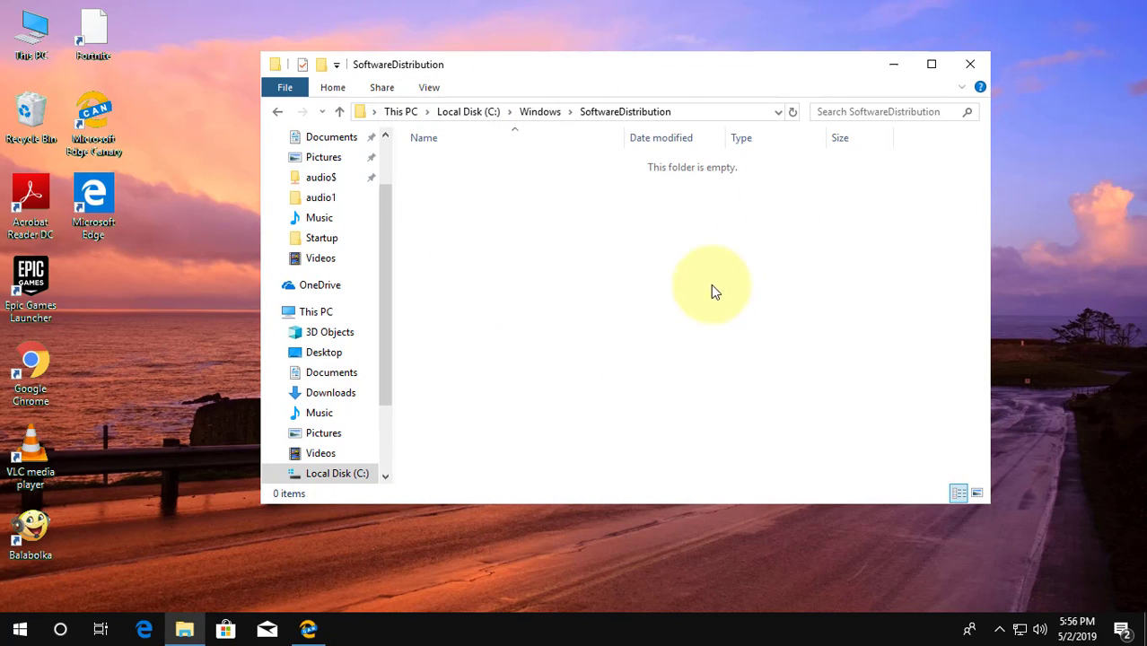
click(962, 69)
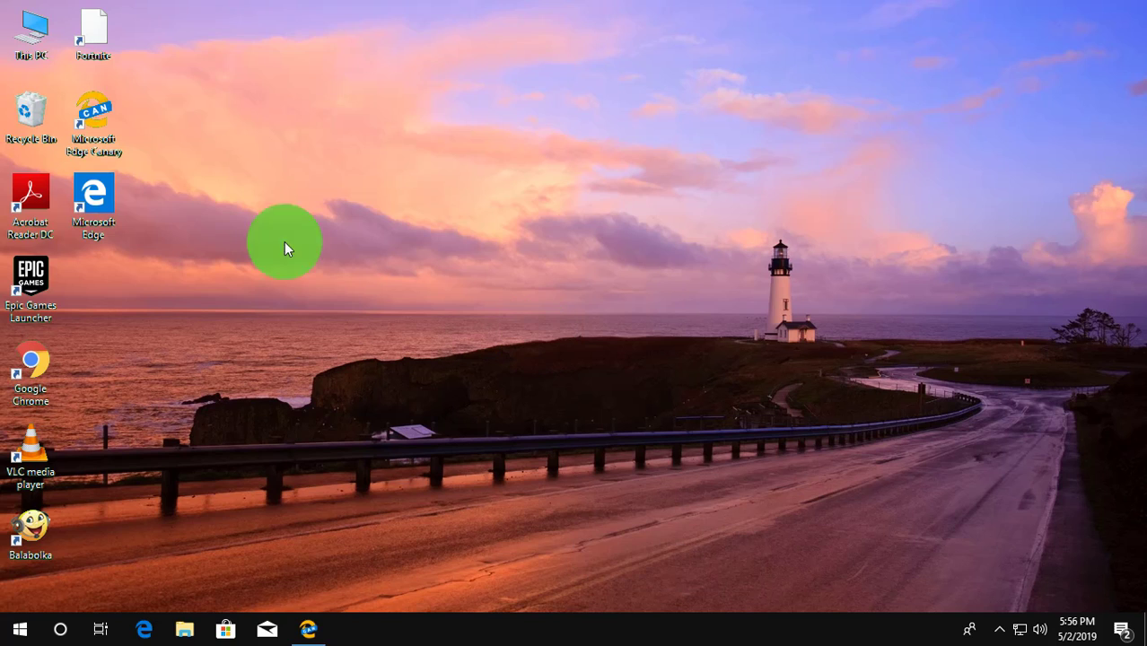
Step: Empty the Recycle Bin, confirming the permanent deletion of its items
right_click(36, 112)
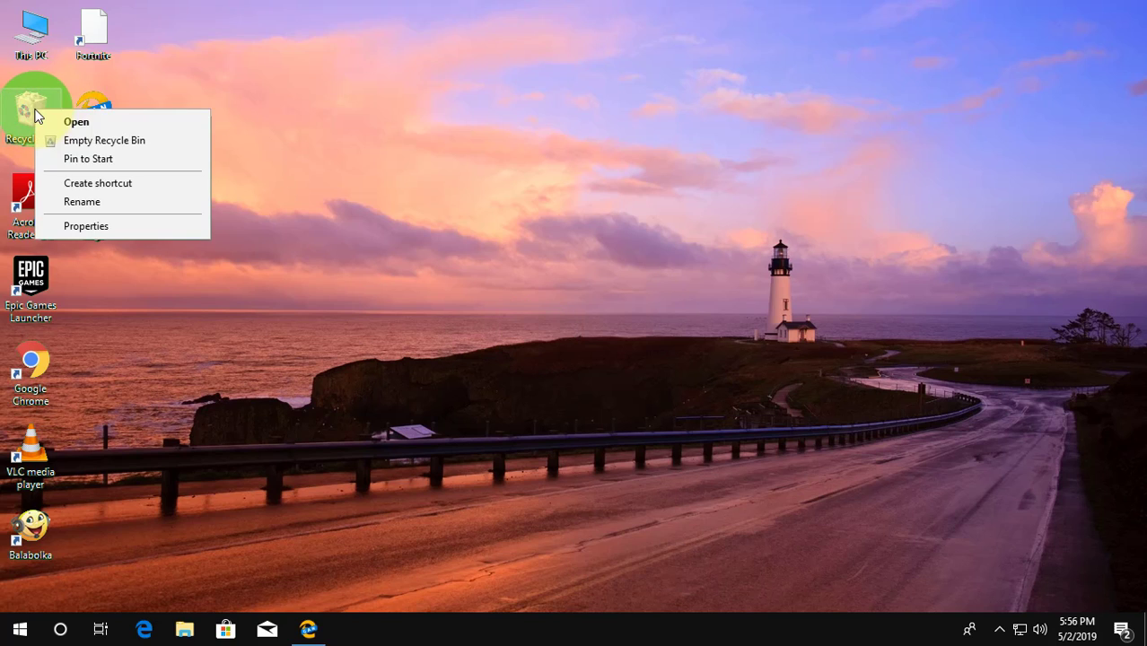
click(122, 140)
click(624, 328)
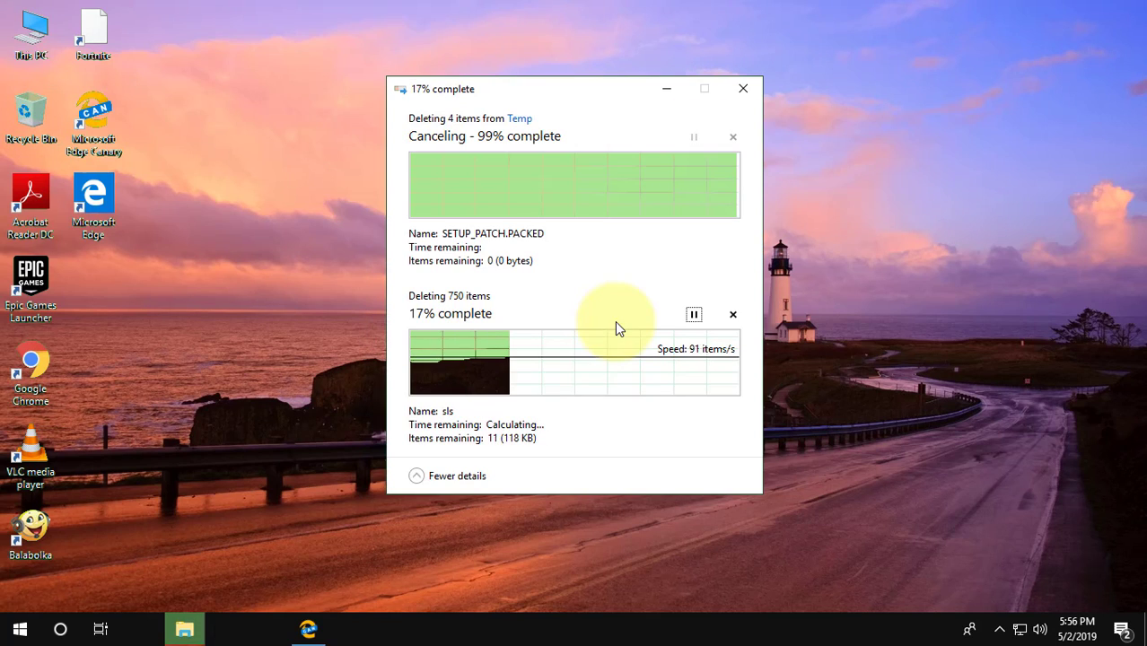
click(691, 272)
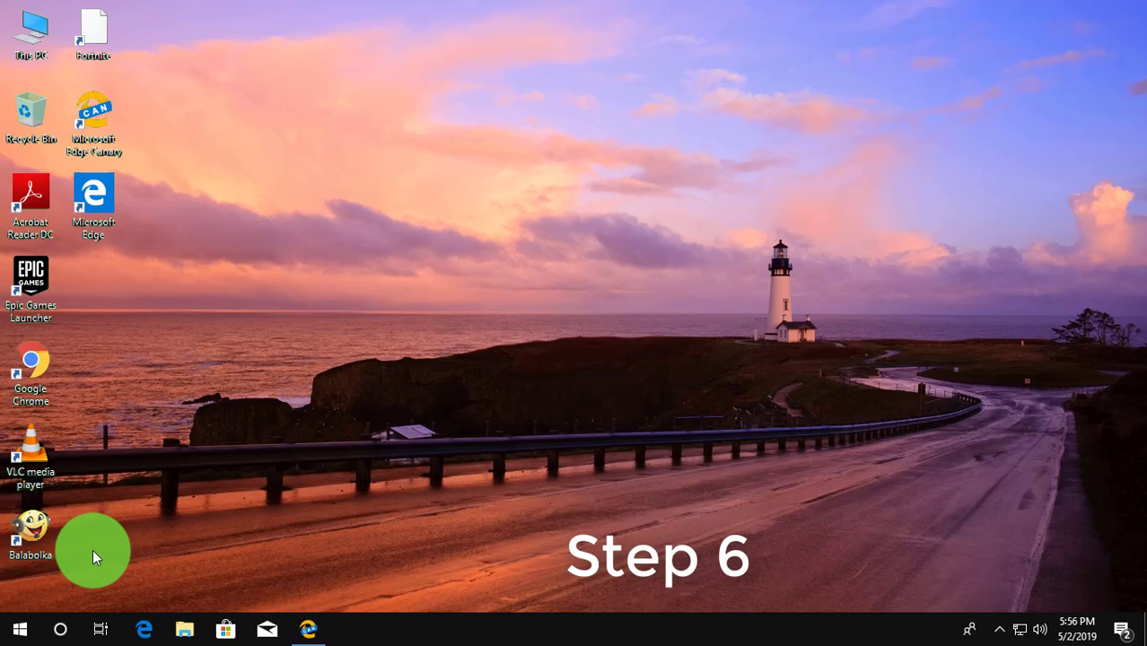
Step: Search for "disk cleanup", open Disk Cleanup for drive C:, and rescan it to include system files
click(60, 629)
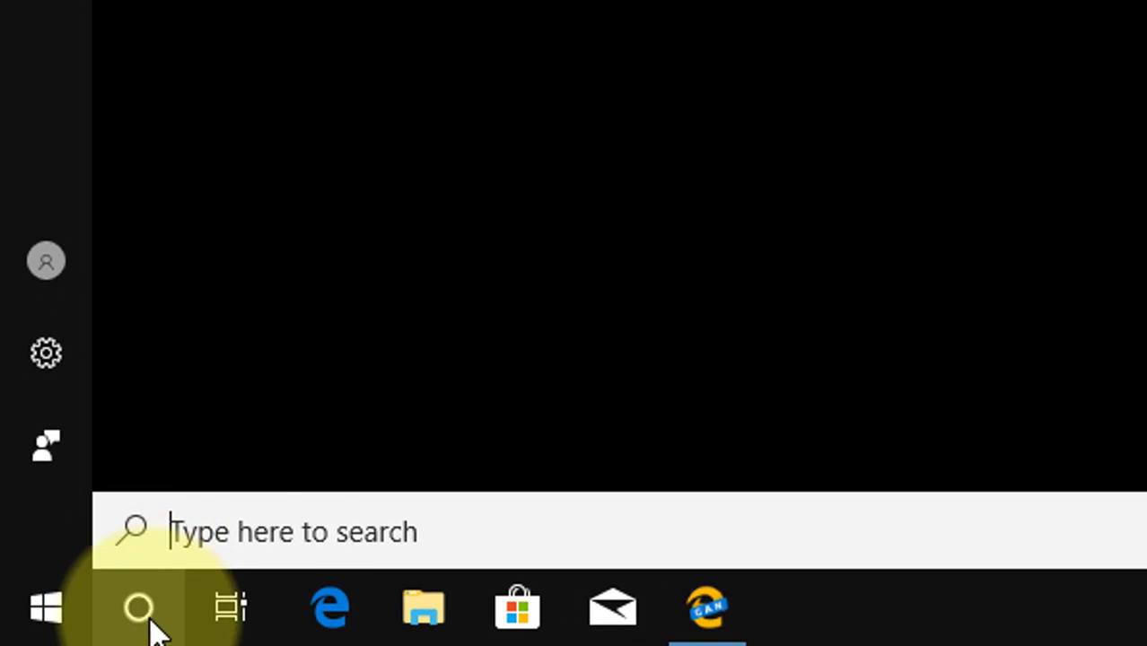
text(d)
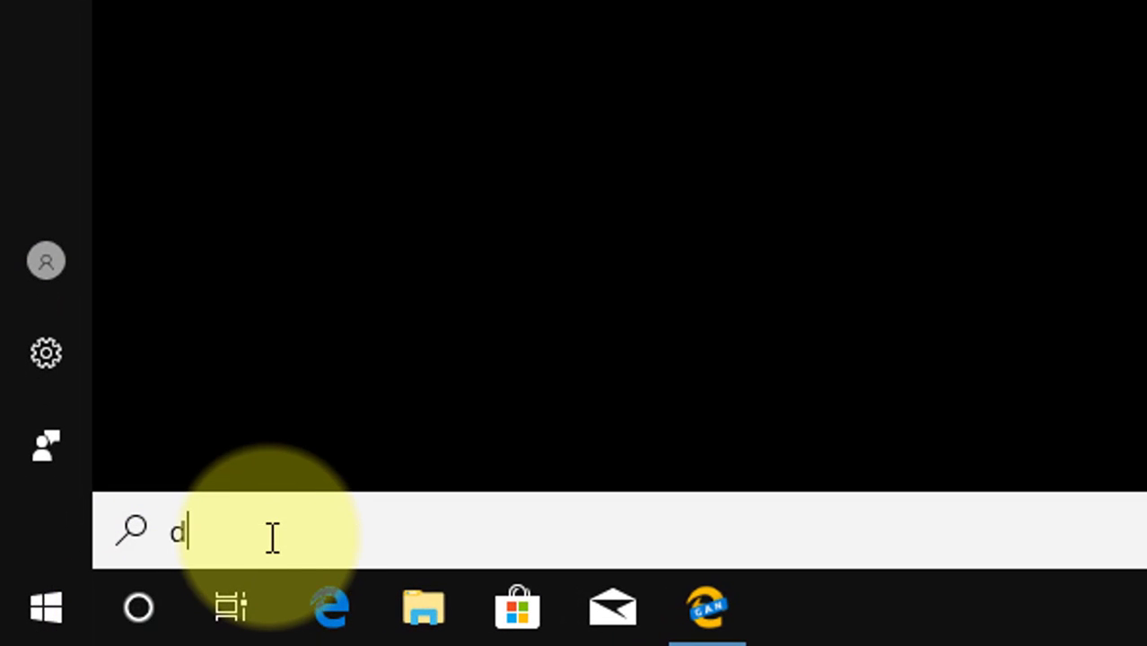
text(isk cleanup)
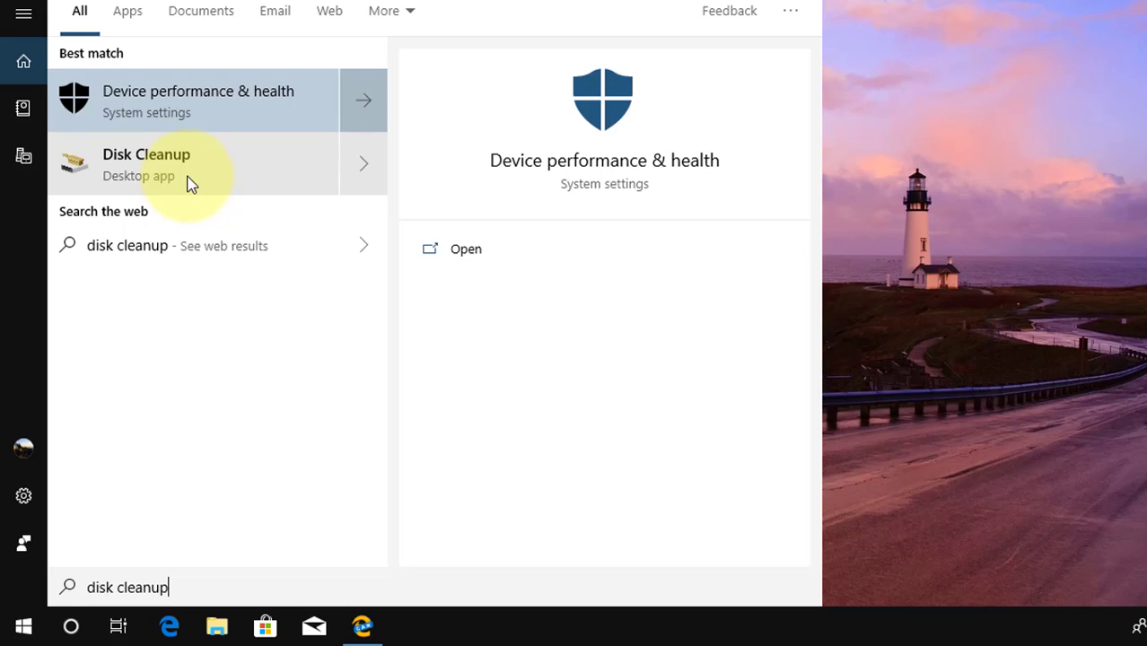
click(190, 183)
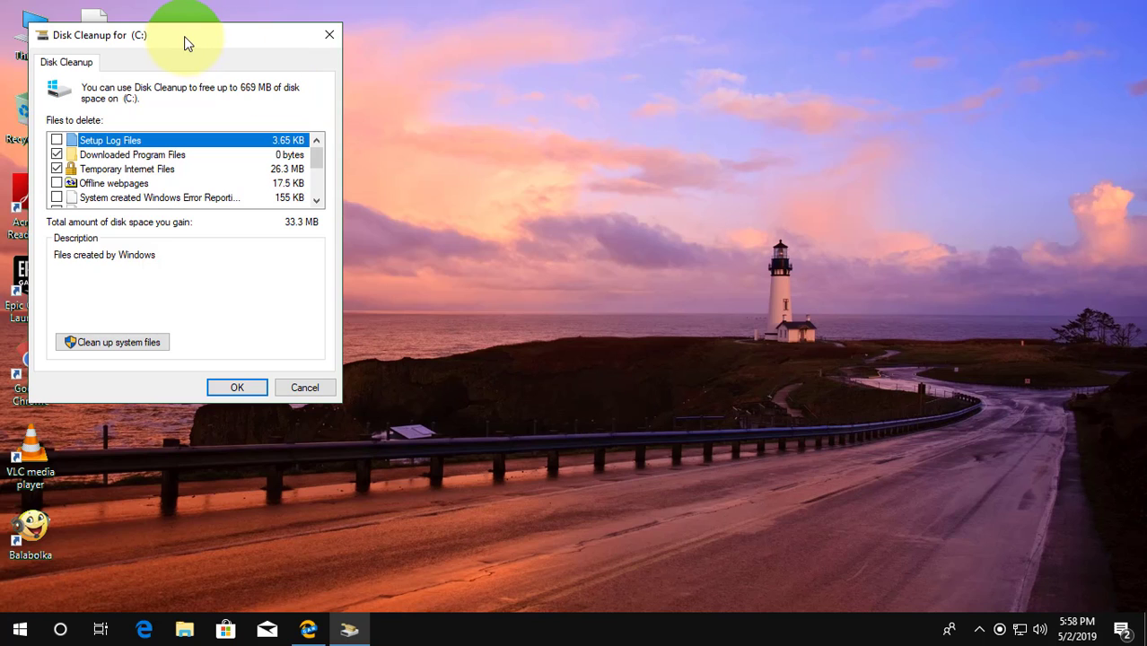
drag(184, 36, 429, 62)
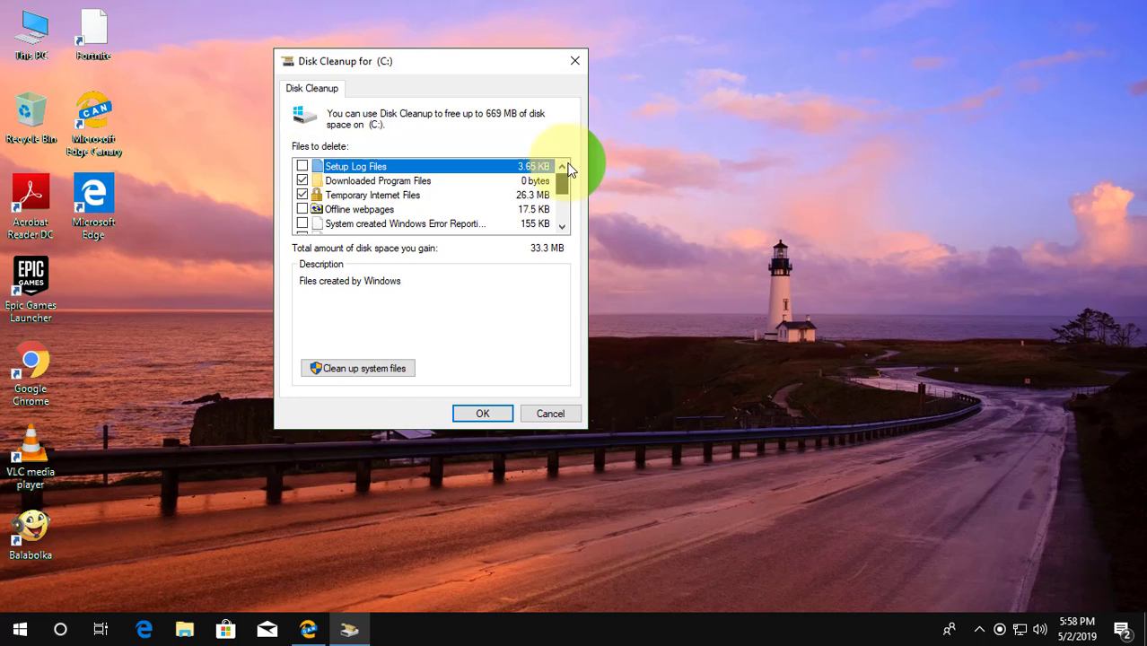
click(369, 368)
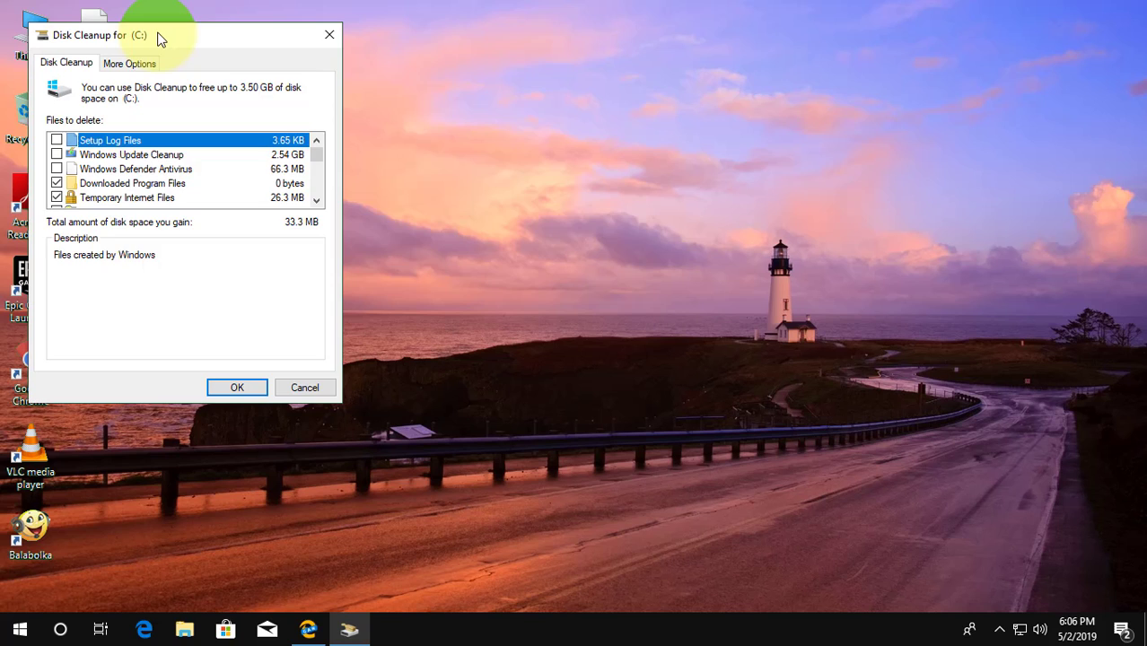
Step: Delete all but the most recent restore point, and run the cleanup of drive C: with permanent file deletion
drag(159, 36, 513, 75)
click(499, 99)
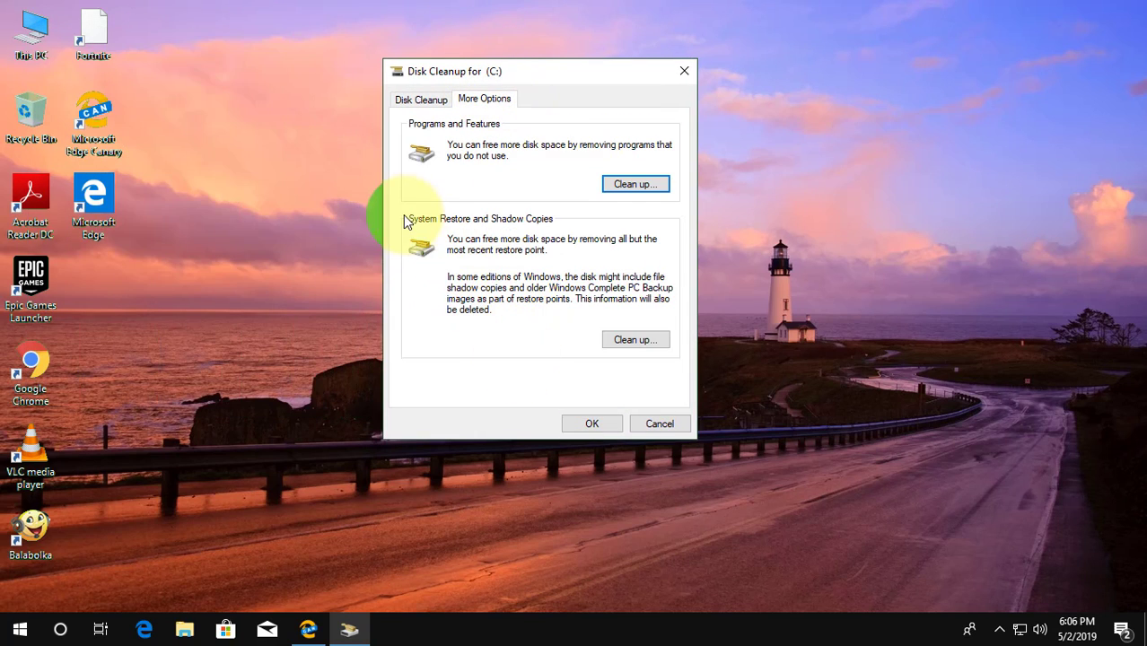
click(635, 341)
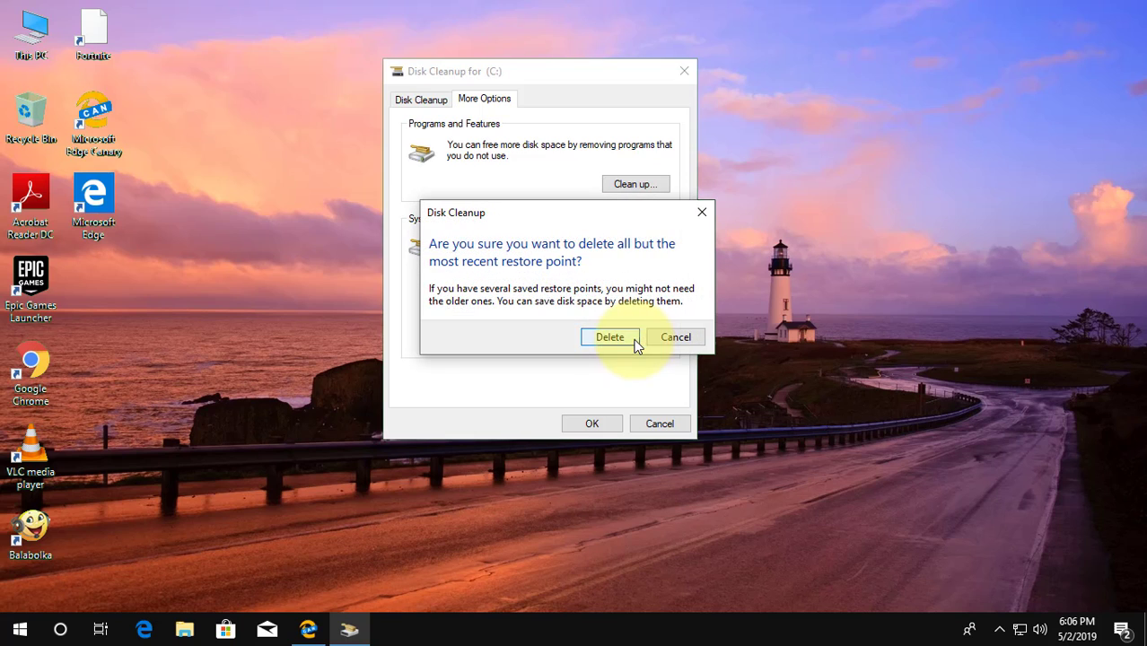
click(606, 339)
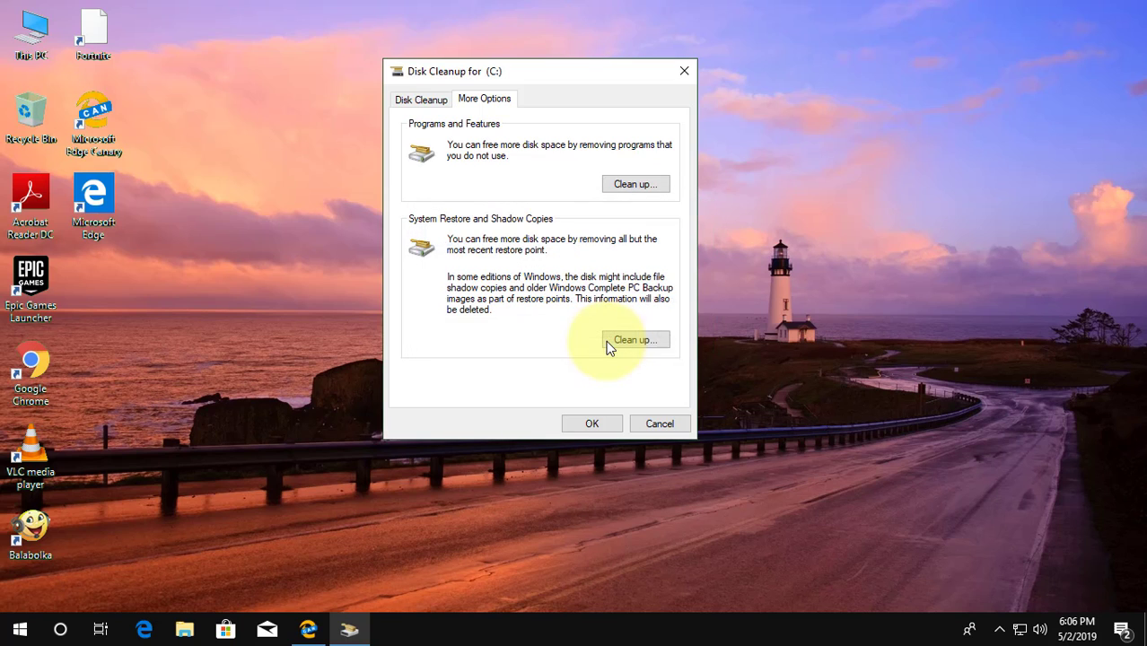
click(616, 427)
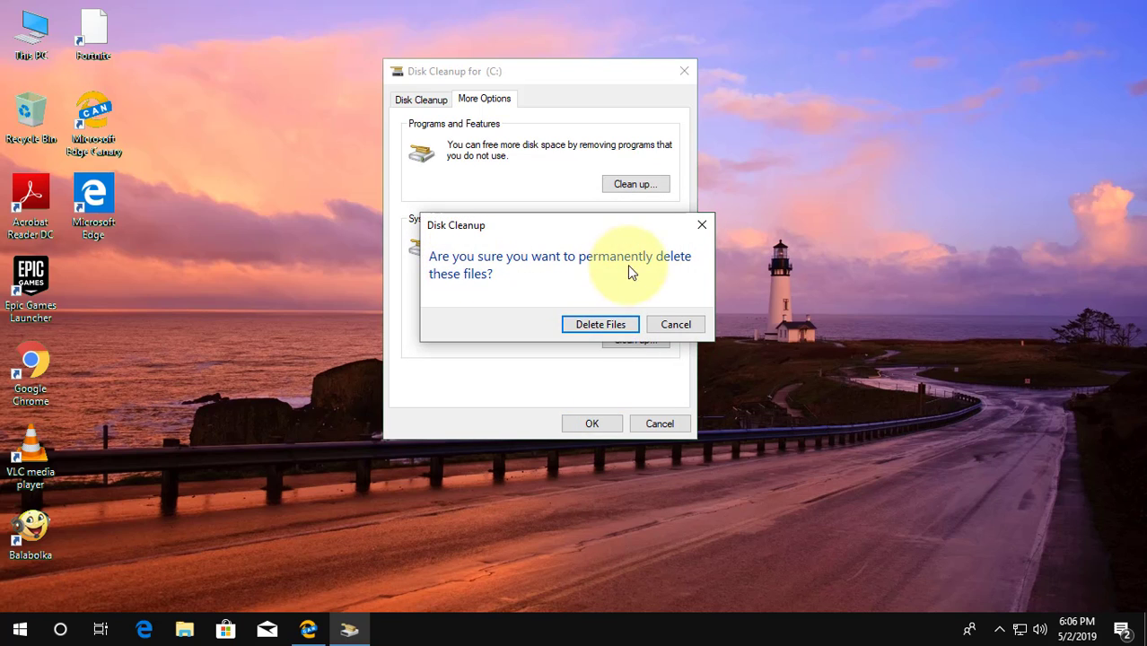
click(599, 325)
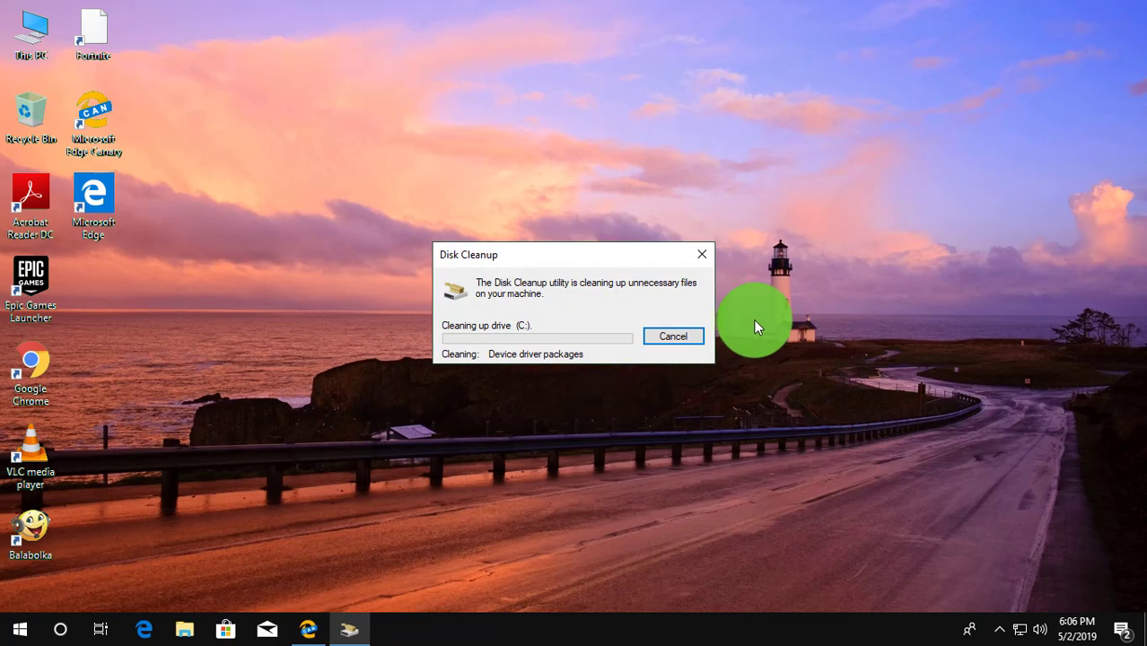